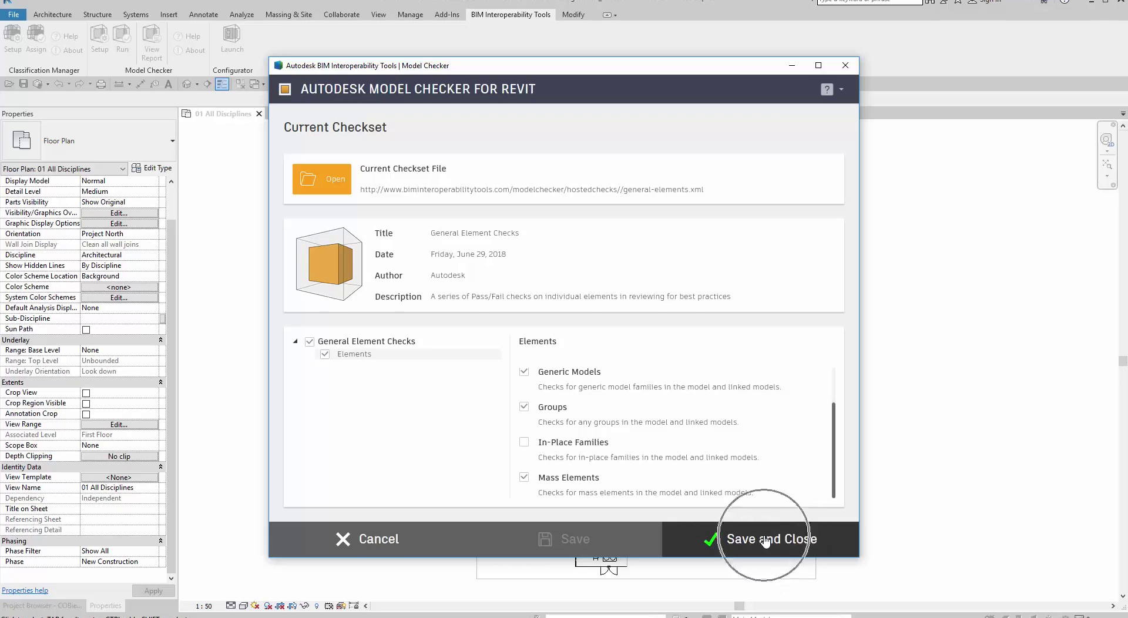
Start Lumion LiveSync and tile the Lumion and Revit windows side by side.
left_click(765, 540)
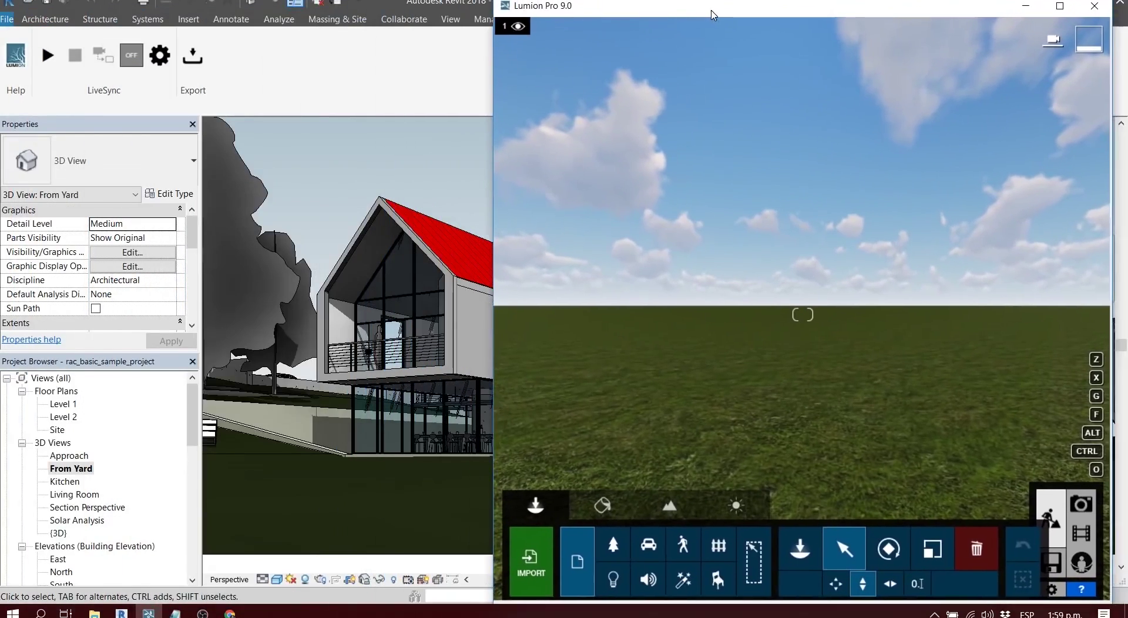
left_click_drag(712, 15, 730, 15)
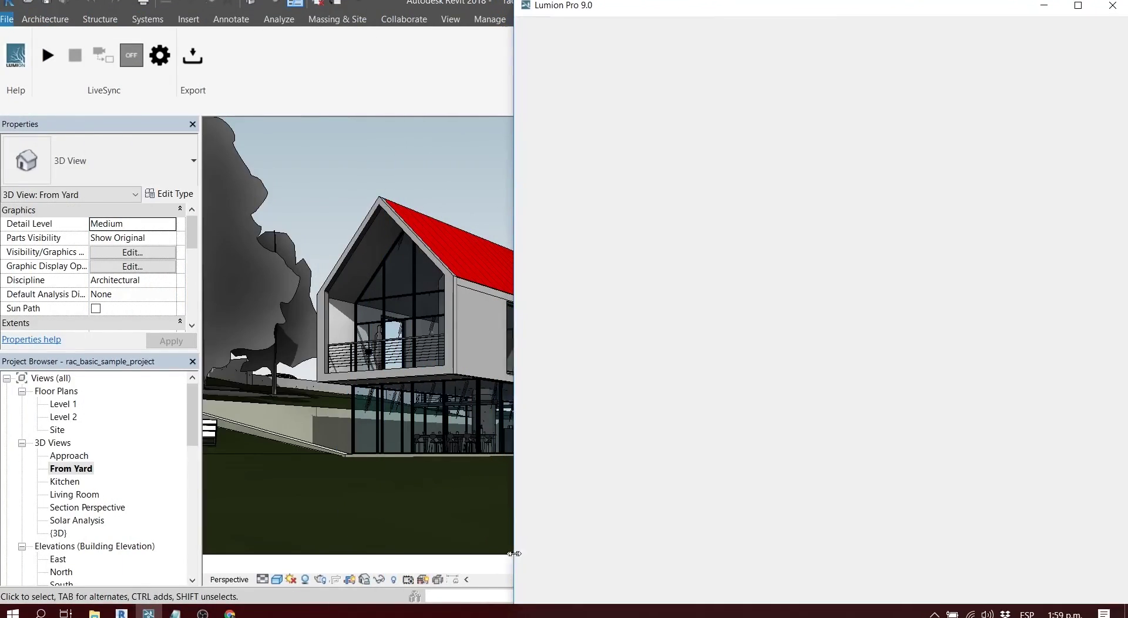
left_click_drag(517, 538, 526, 538)
left_click(497, 2)
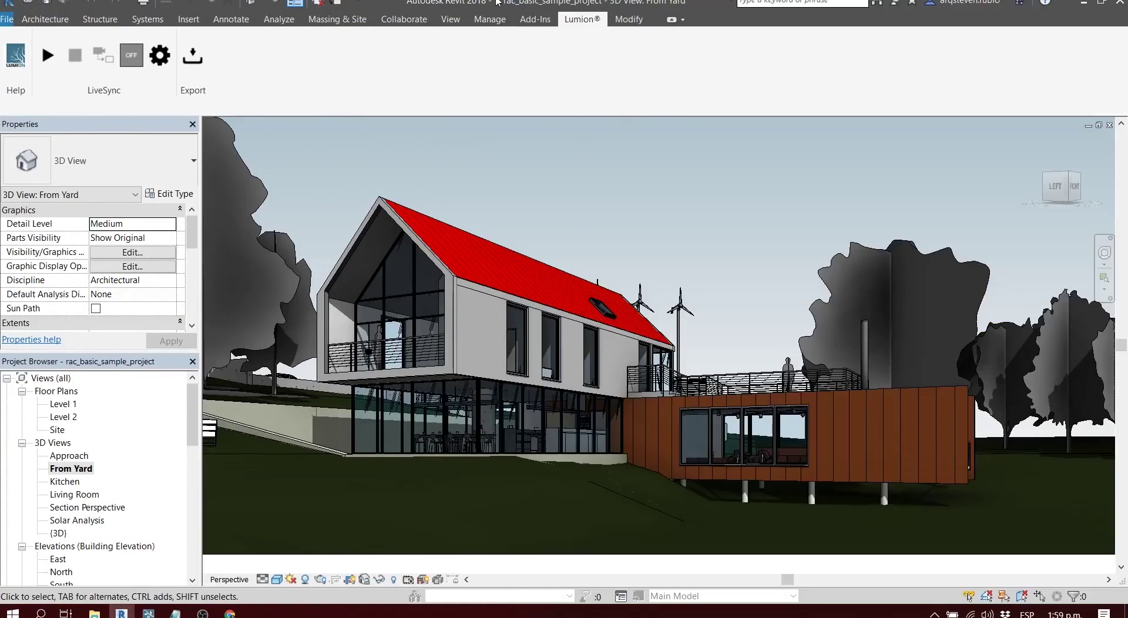
left_click(1107, 4)
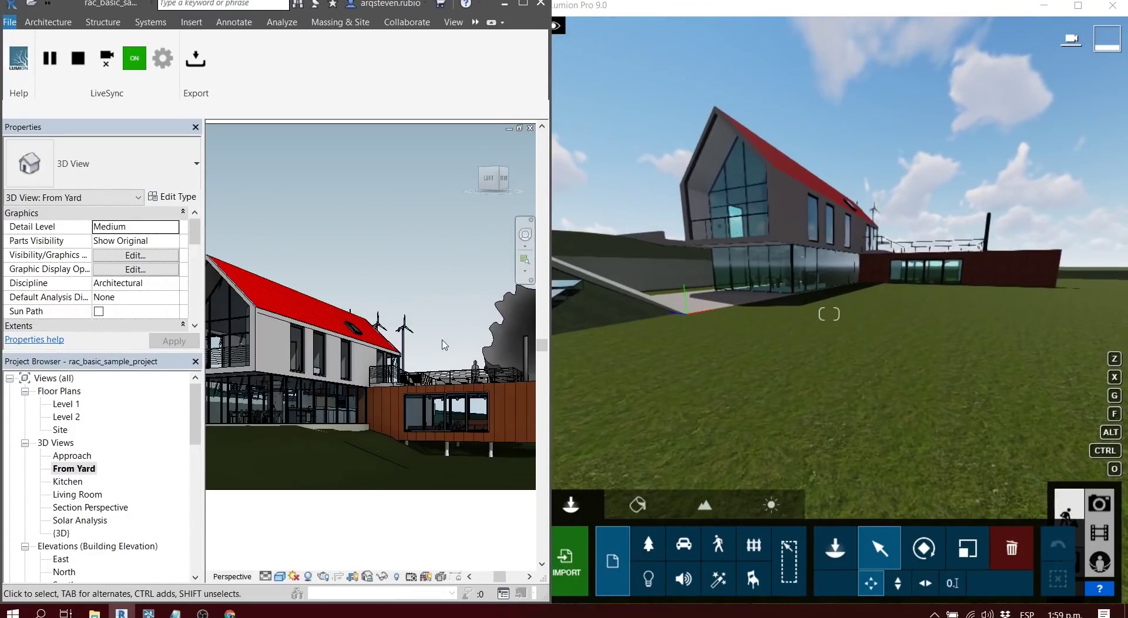
Orbit the Revit house to a side-on view and zoom in, mirrored live in Lumion.
middle_click_drag(443, 344, 385, 322, "shift")
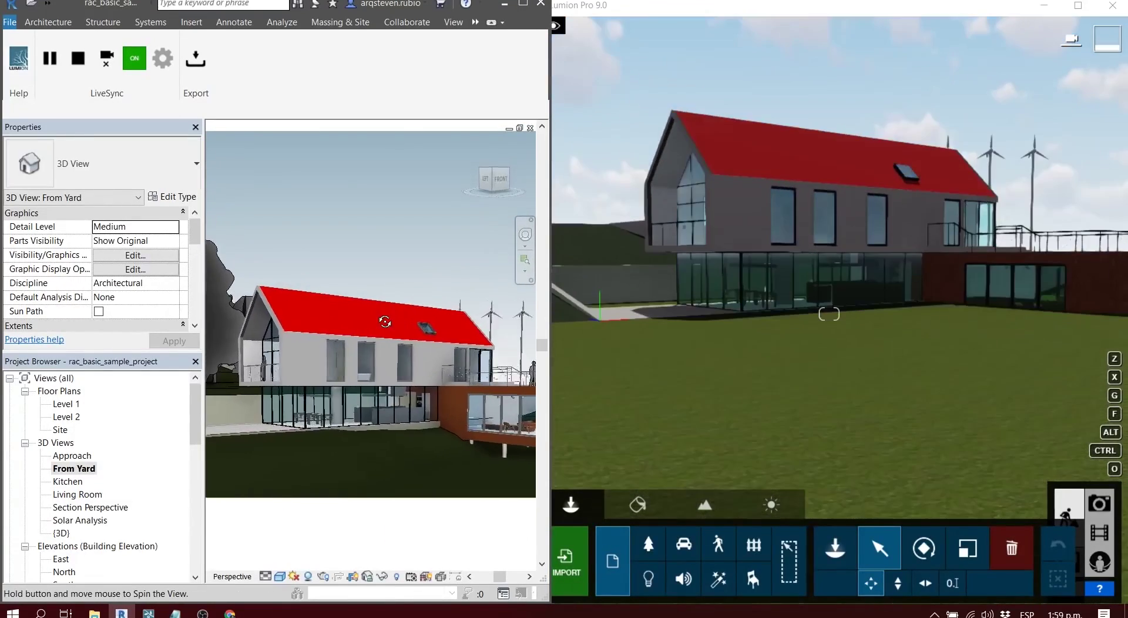
mouse_move(385, 322)
middle_mouse_down("shift")
mouse_move(401, 403)
mouse_move(575, 118)
middle_mouse_up("shift")
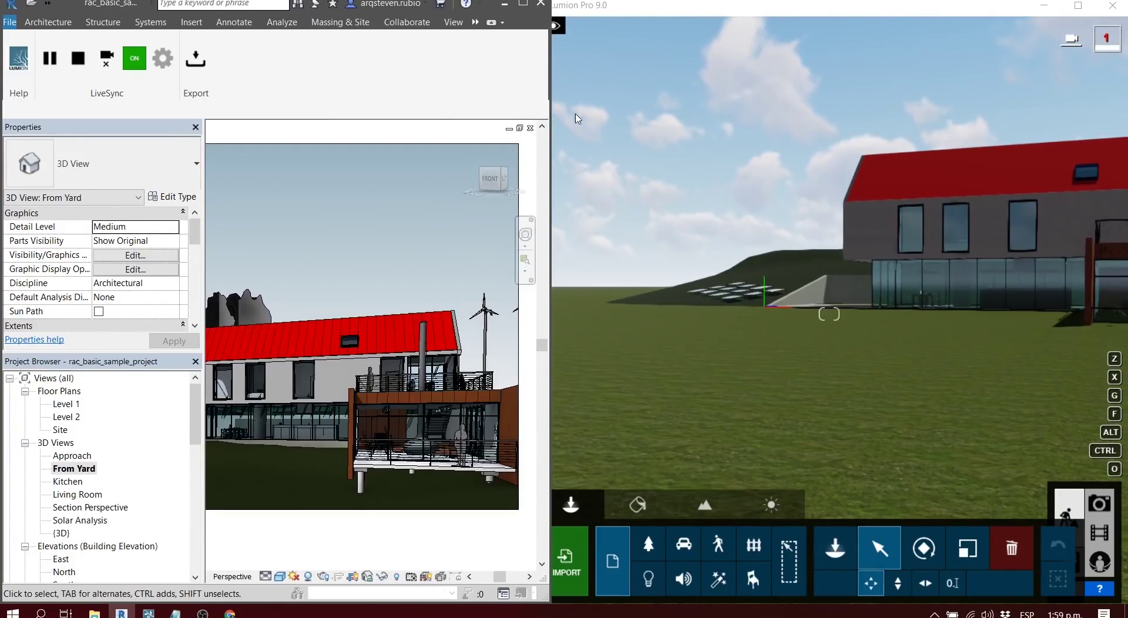
middle_click_drag(386, 402, 380, 399, "shift")
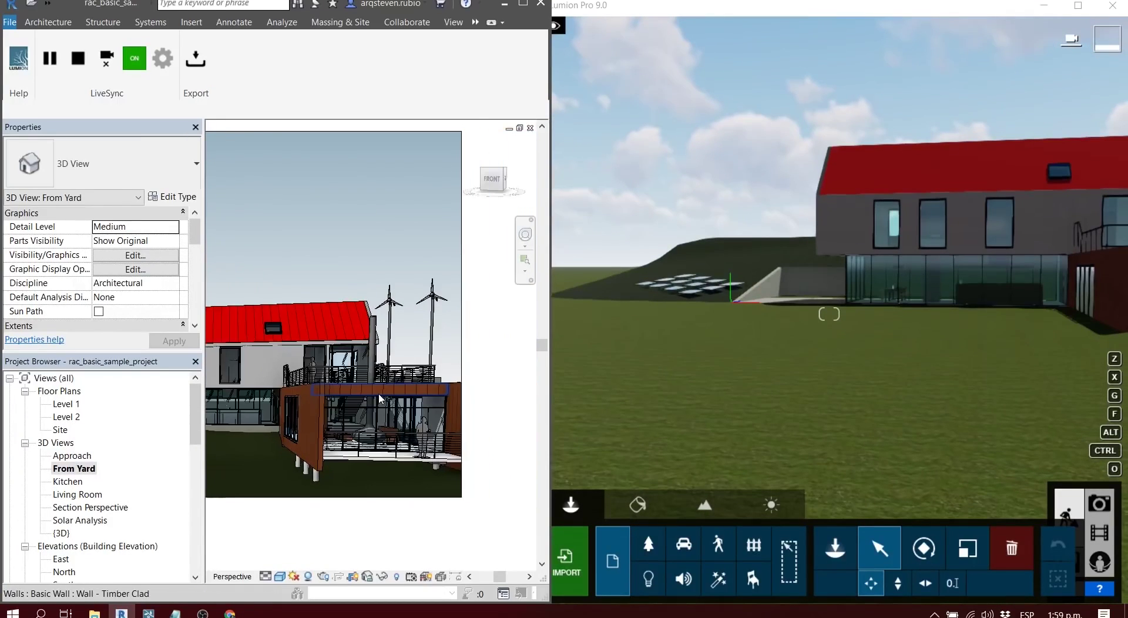
scroll(380, 399, "up", 2)
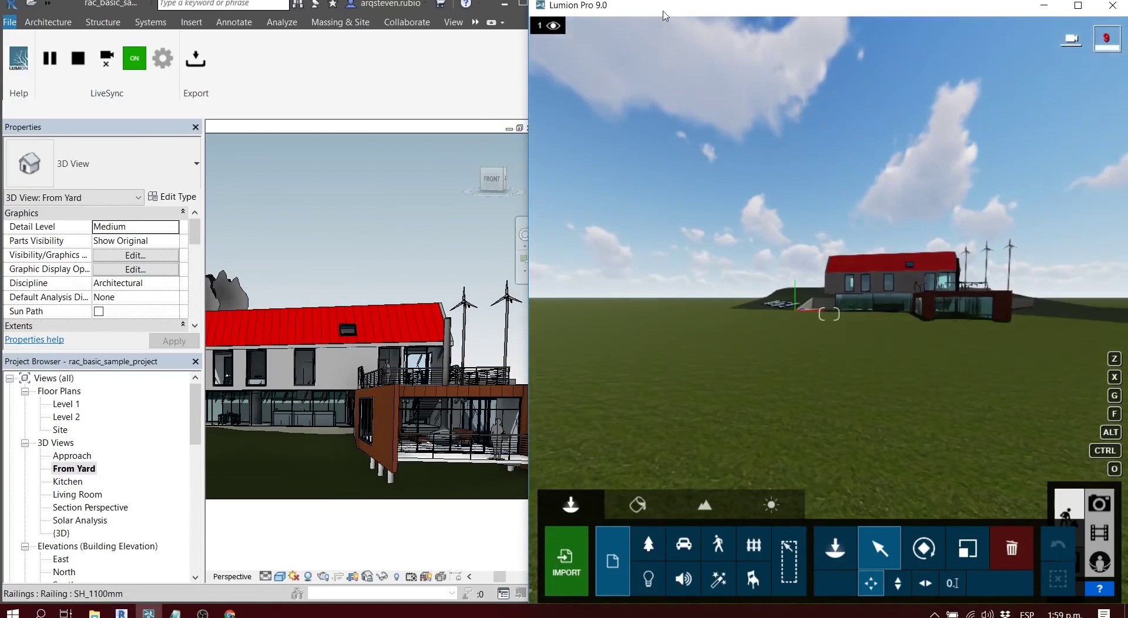
mouse_move(745, 11)
left_mouse_down()
mouse_move(696, 11)
mouse_move(745, 10)
left_mouse_up()
scroll(402, 409, "up", 2)
scroll(402, 409, "up", 1)
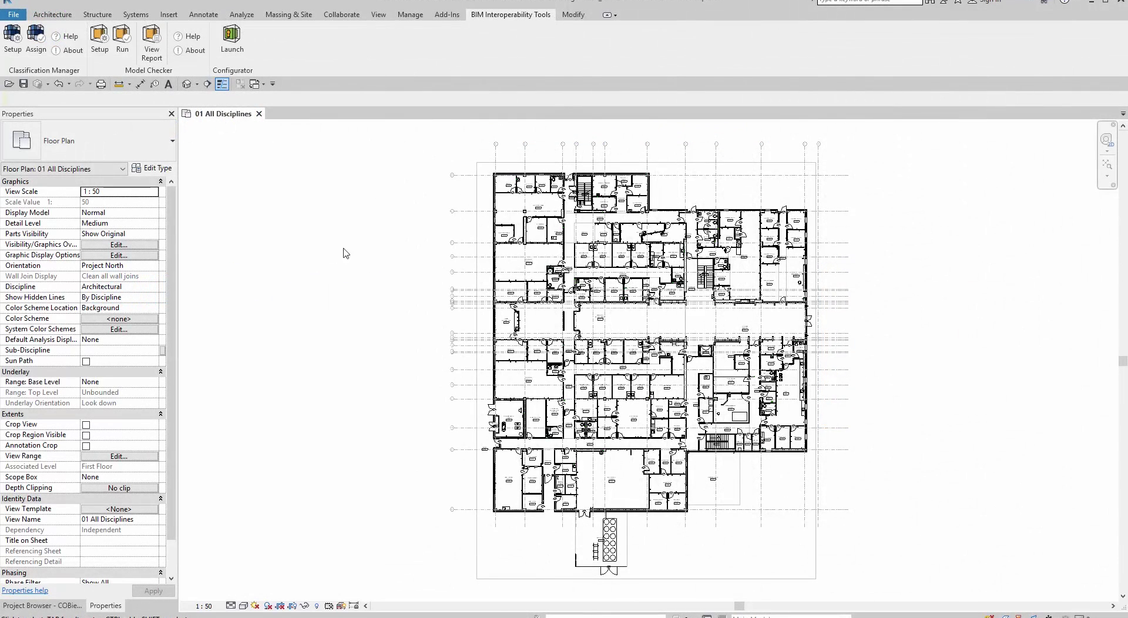
Run the model check with the current checkset and review its pass/fail report.
left_click(121, 44)
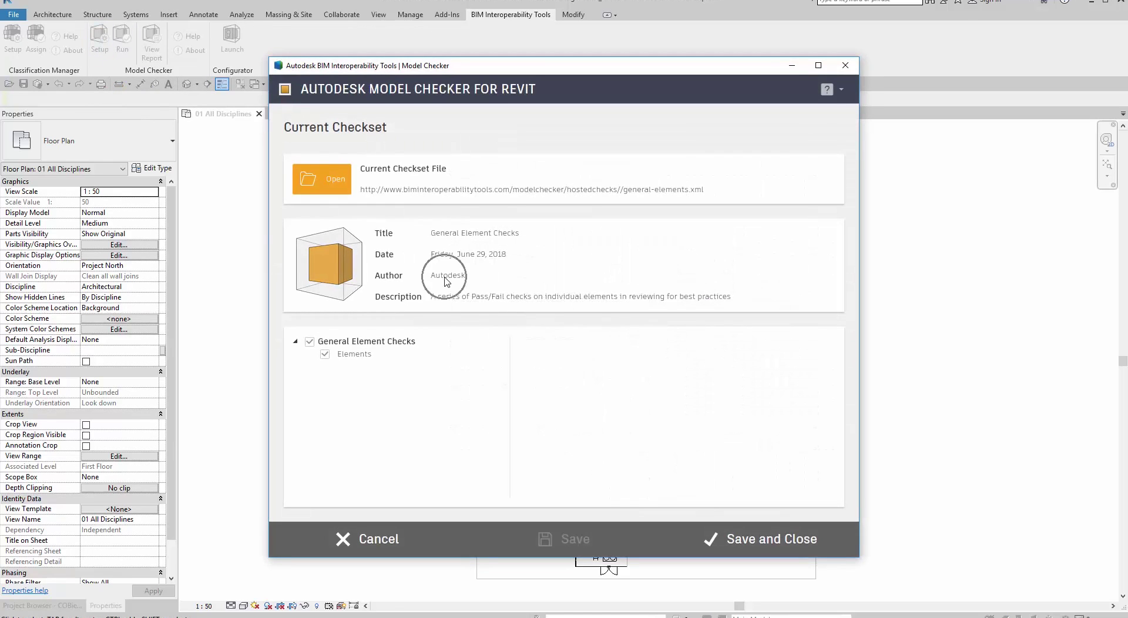
left_click(845, 65)
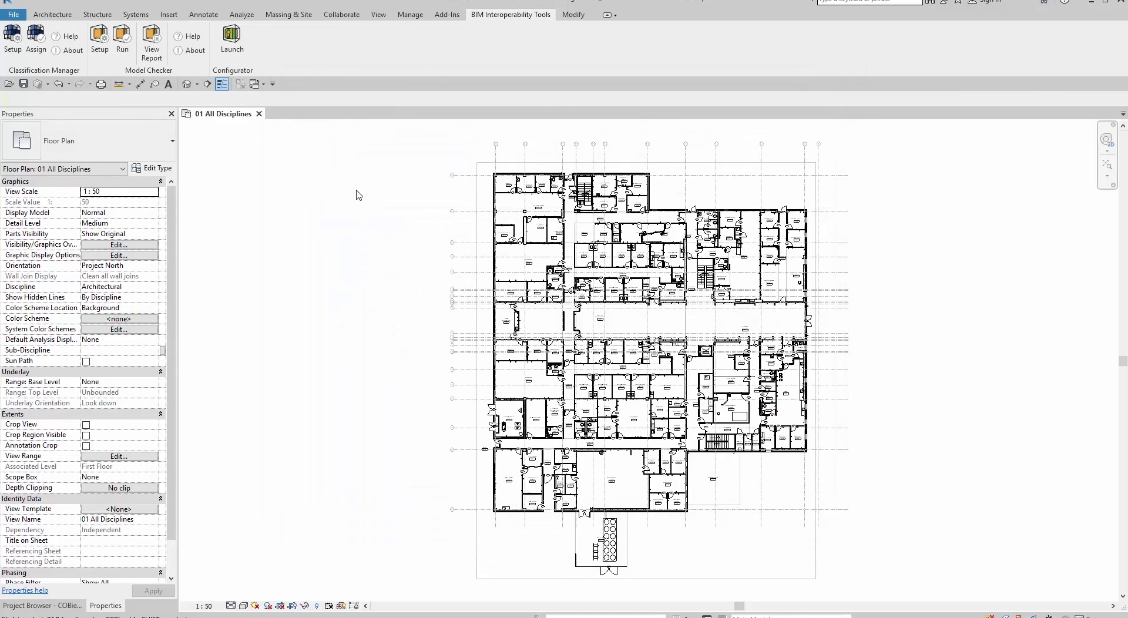
left_click(121, 44)
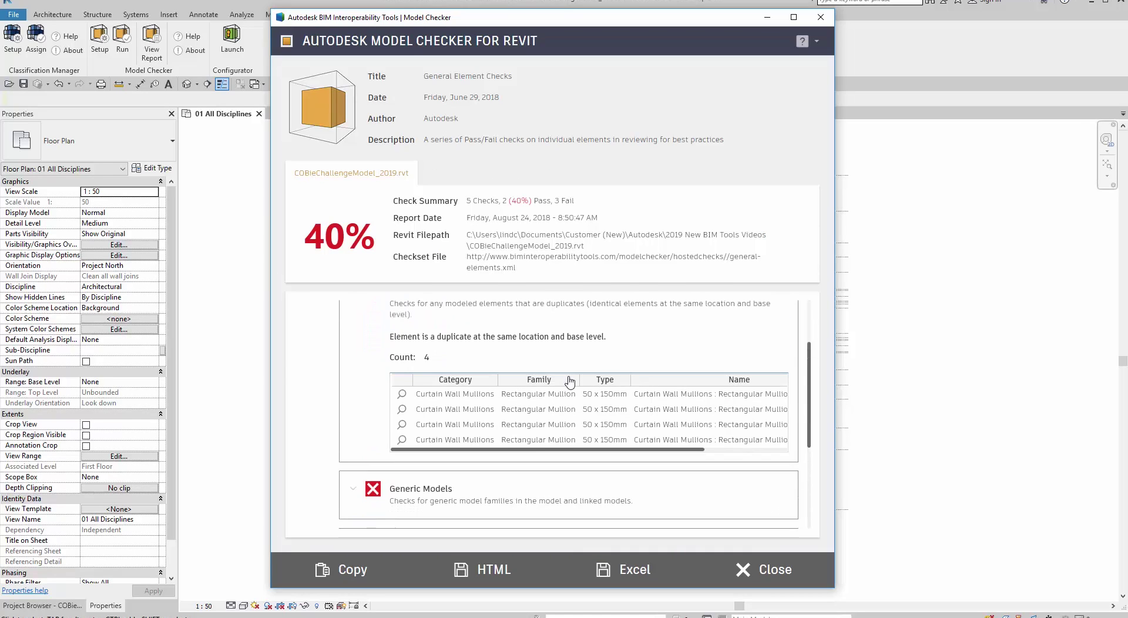
left_click(353, 327)
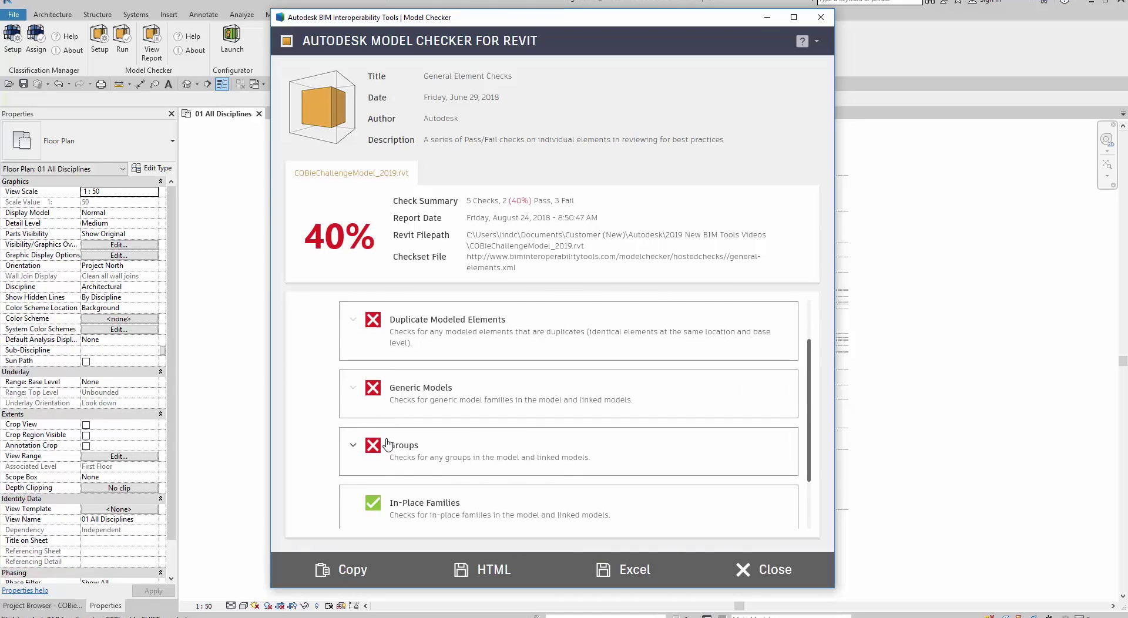
scroll(386, 442, "down", 2)
scroll(386, 443, "down", 1)
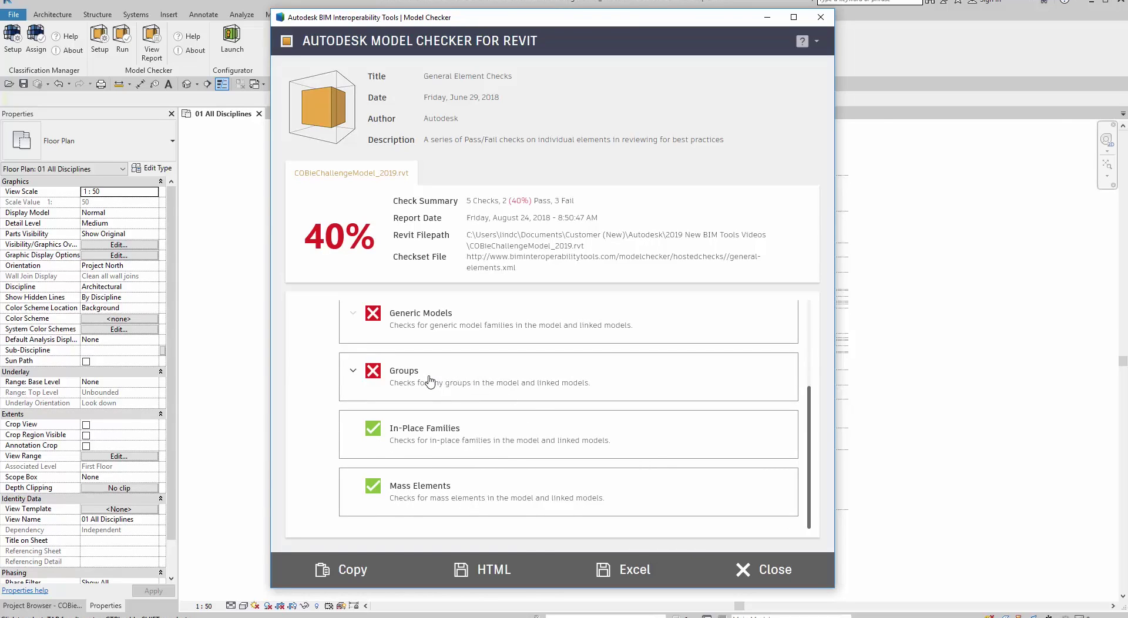
left_click(151, 44)
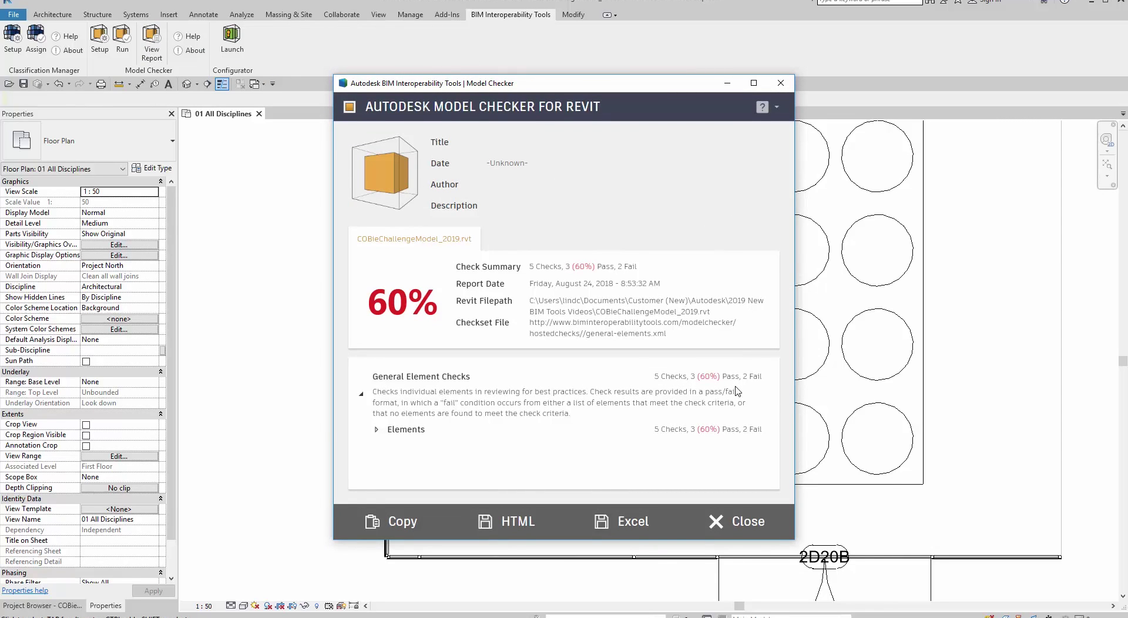
left_click(731, 521)
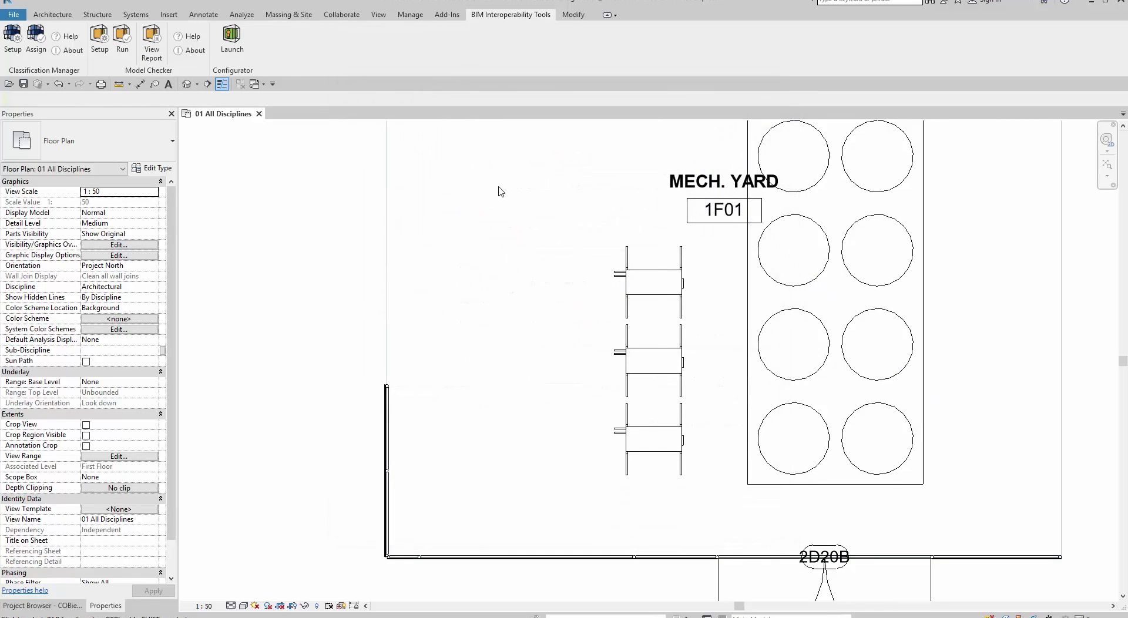
Load the Checks by Family Category checkset and expand Doors down to Exterior Doors.
left_click(101, 43)
left_click(322, 178)
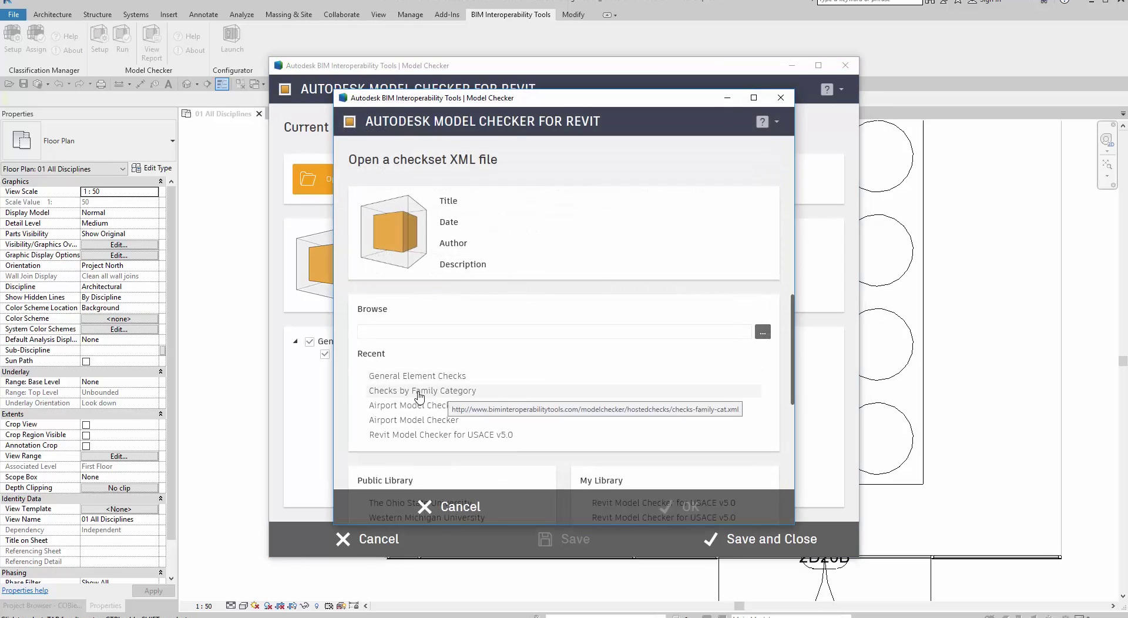
left_click(476, 391)
left_click(661, 508)
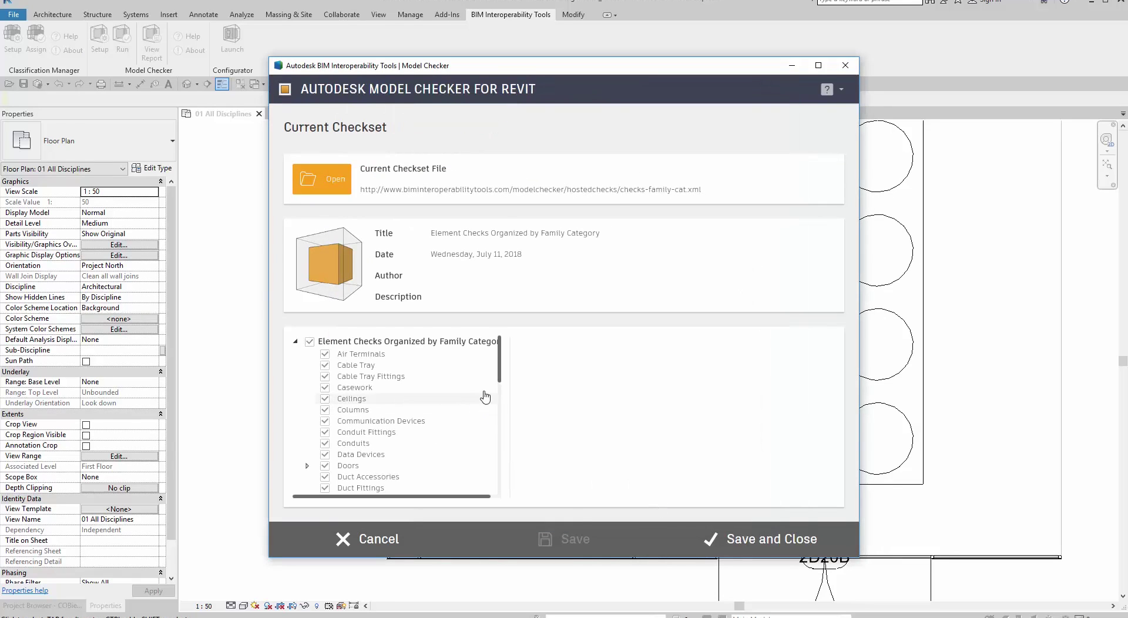
scroll(440, 396, "down", 3)
scroll(503, 451, "down", 3)
scroll(441, 422, "up", 5)
scroll(396, 431, "up", 5)
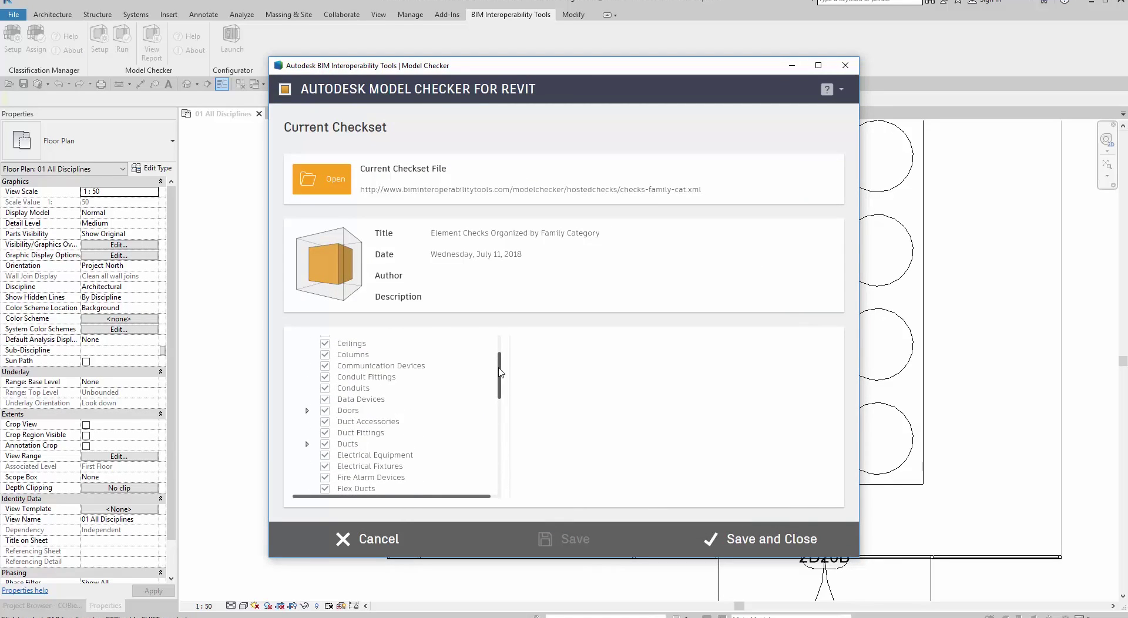
left_click(354, 440)
left_click(301, 439)
left_click(370, 452)
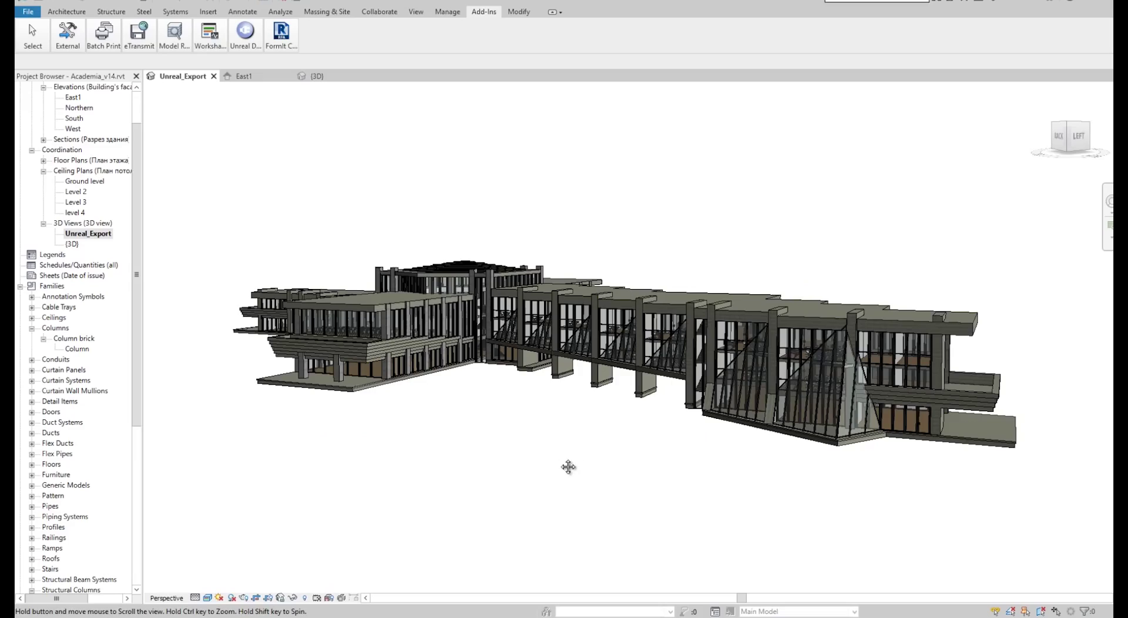
Orbit the Unreal_Export view and start Export 3D View to Unreal Datasmith.
middle_click_drag(568, 467, 559, 465, "shift")
left_click(32, 369)
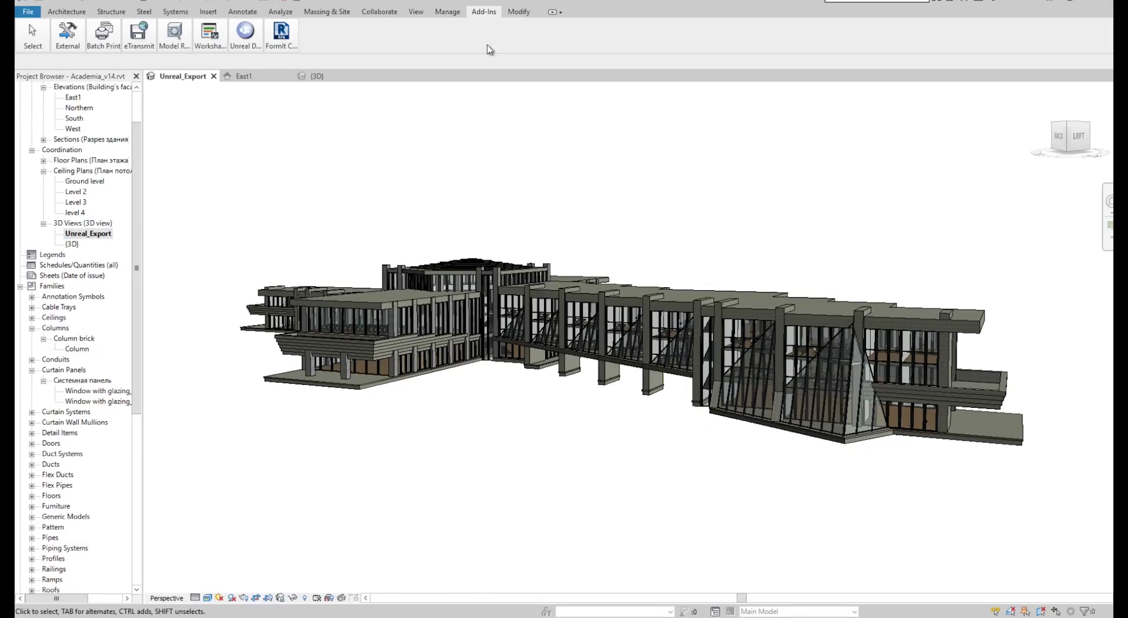
left_click(245, 35)
left_click(256, 74)
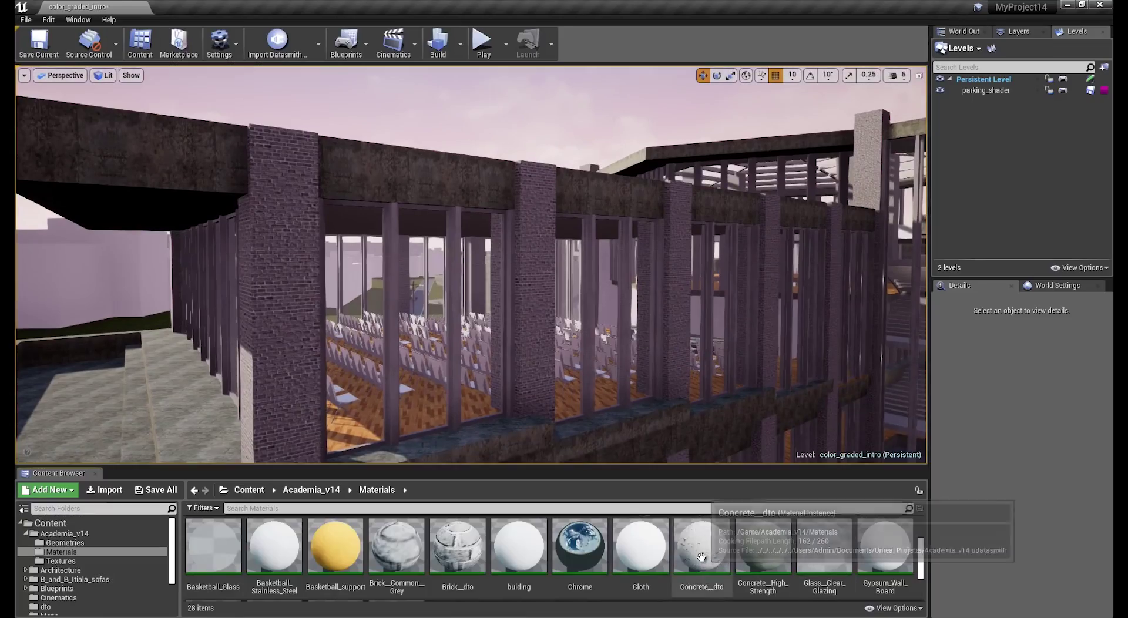
Run the replace_materials script, inspect an element's Datasmith metadata, and play color_graded_intro.
left_click(701, 556)
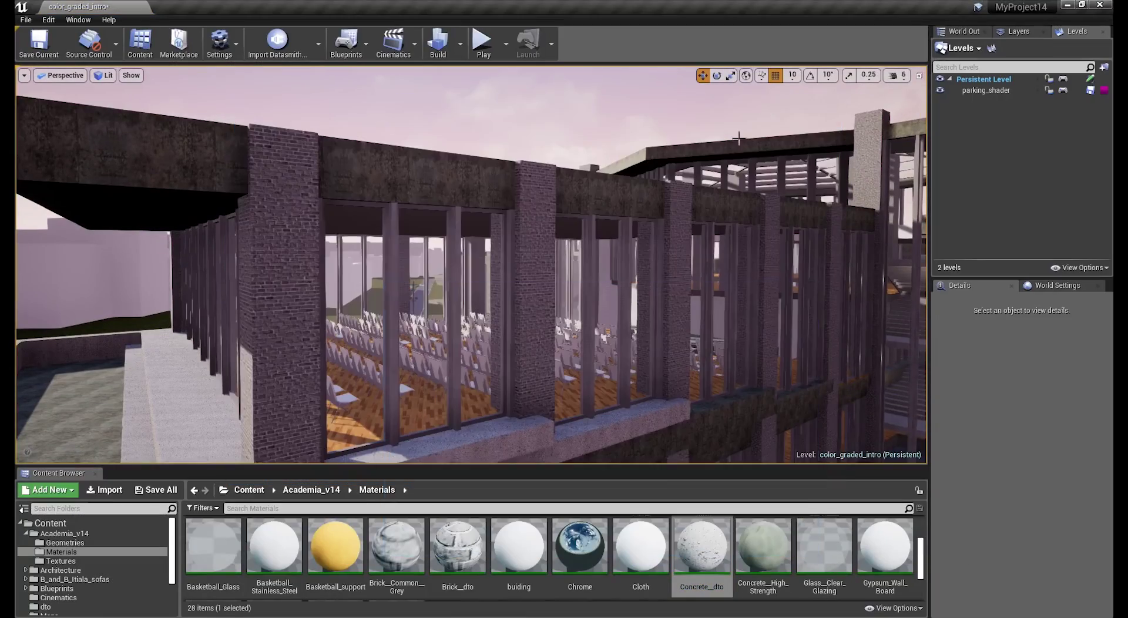
left_click(26, 19)
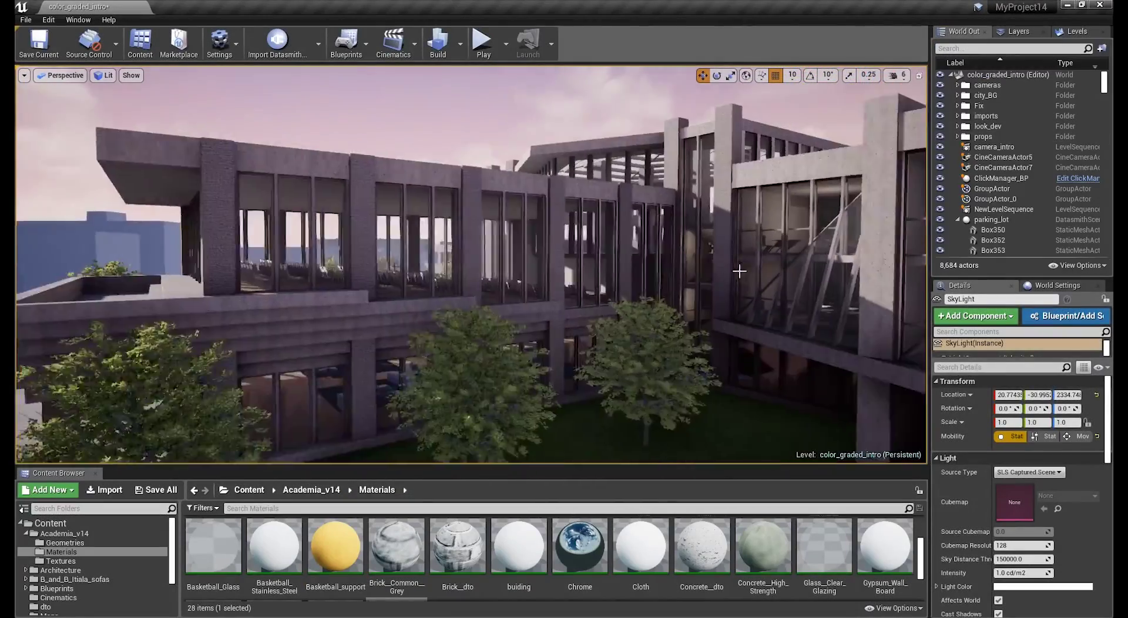
left_click(881, 264)
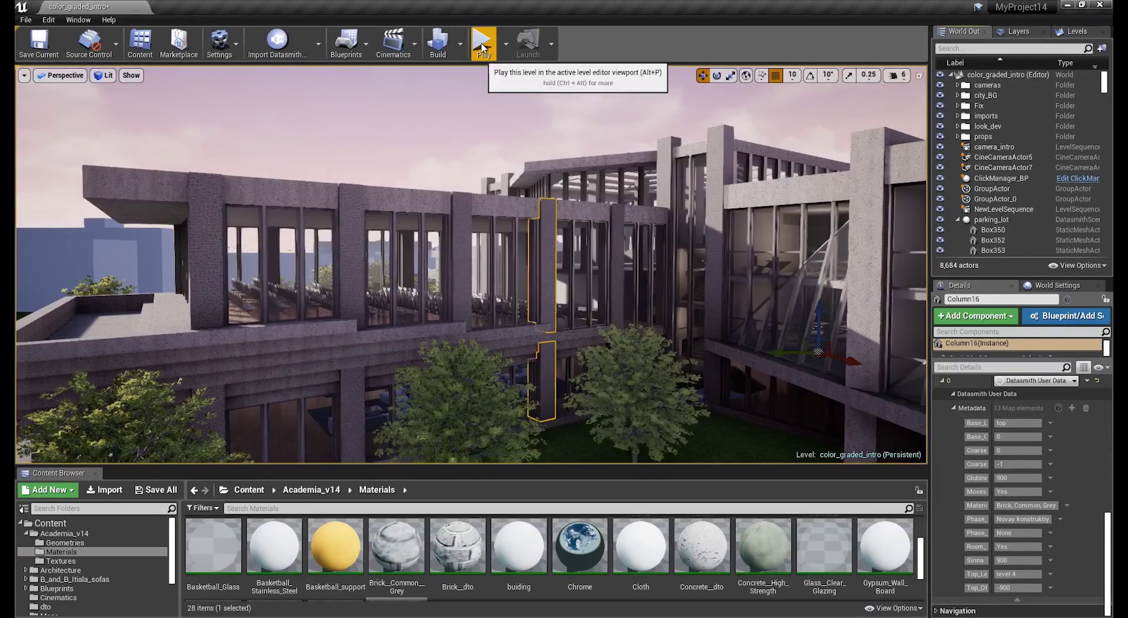
left_click(481, 42)
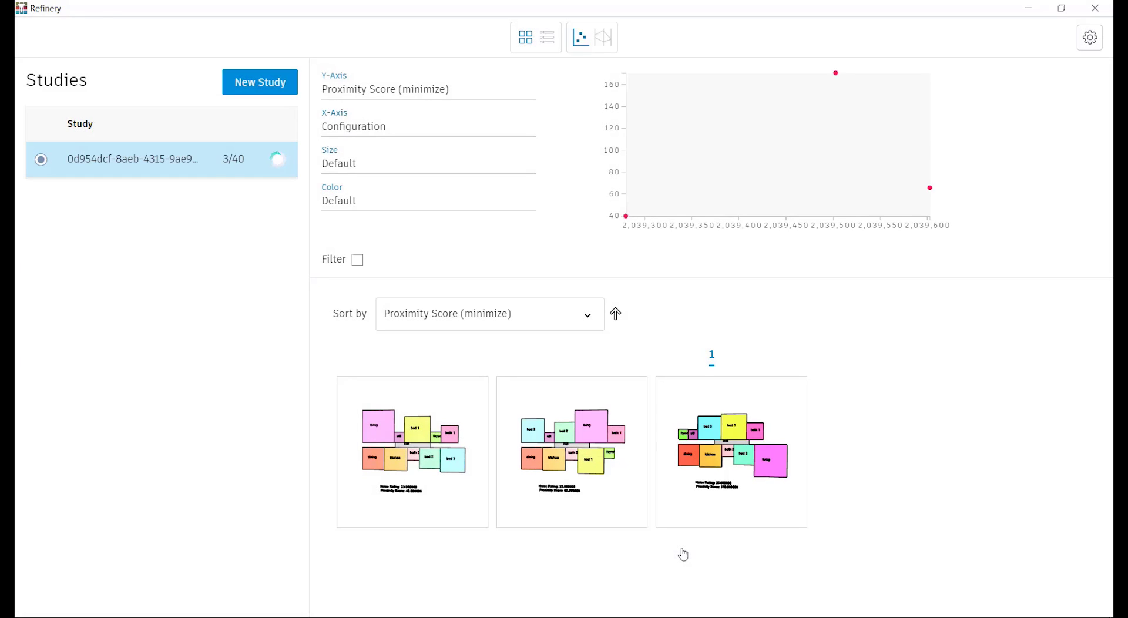
Filter the 40 designs on parallel coordinates to the lowest Proximity Score and high Noise.
left_click(614, 42)
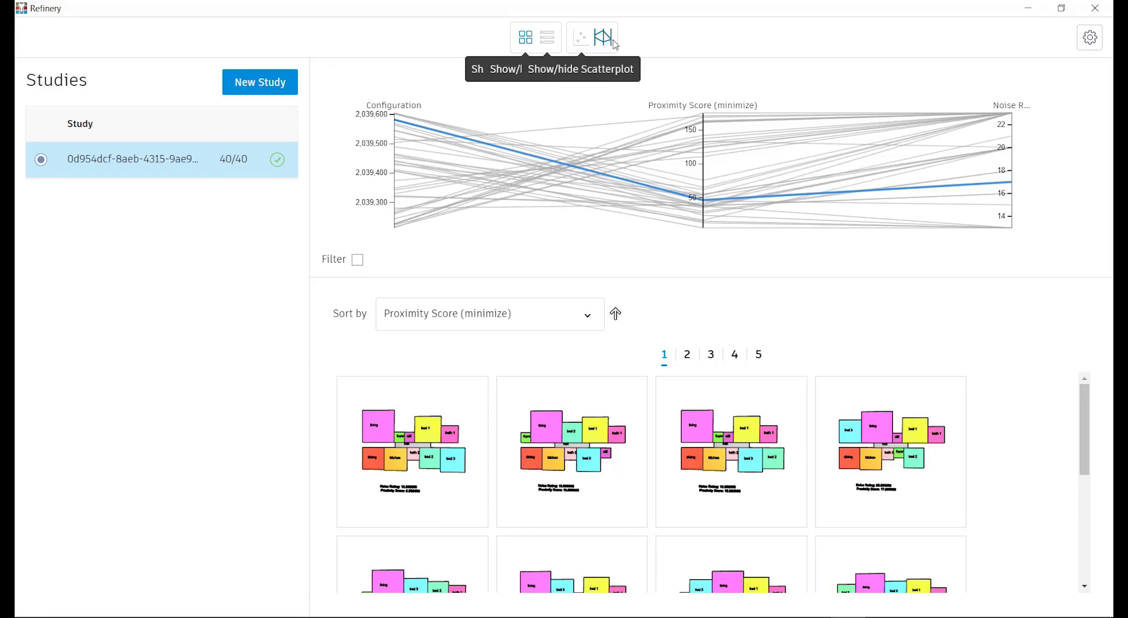
left_click(358, 259)
left_click_drag(702, 195, 703, 227)
left_click_drag(1012, 150, 1013, 112)
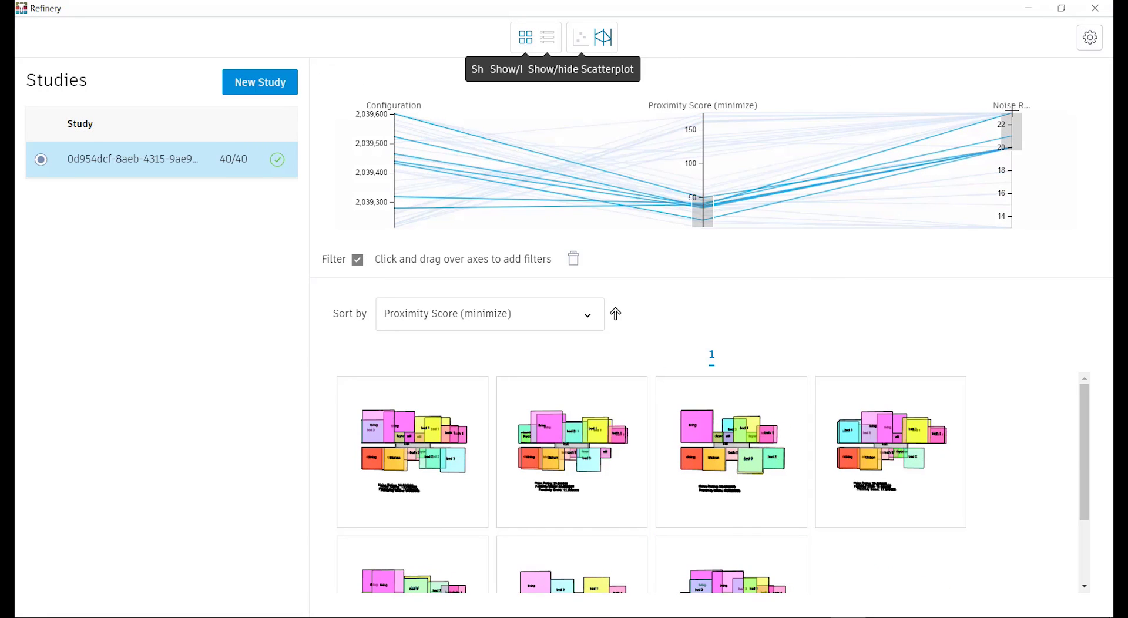
left_click_drag(703, 214, 703, 227)
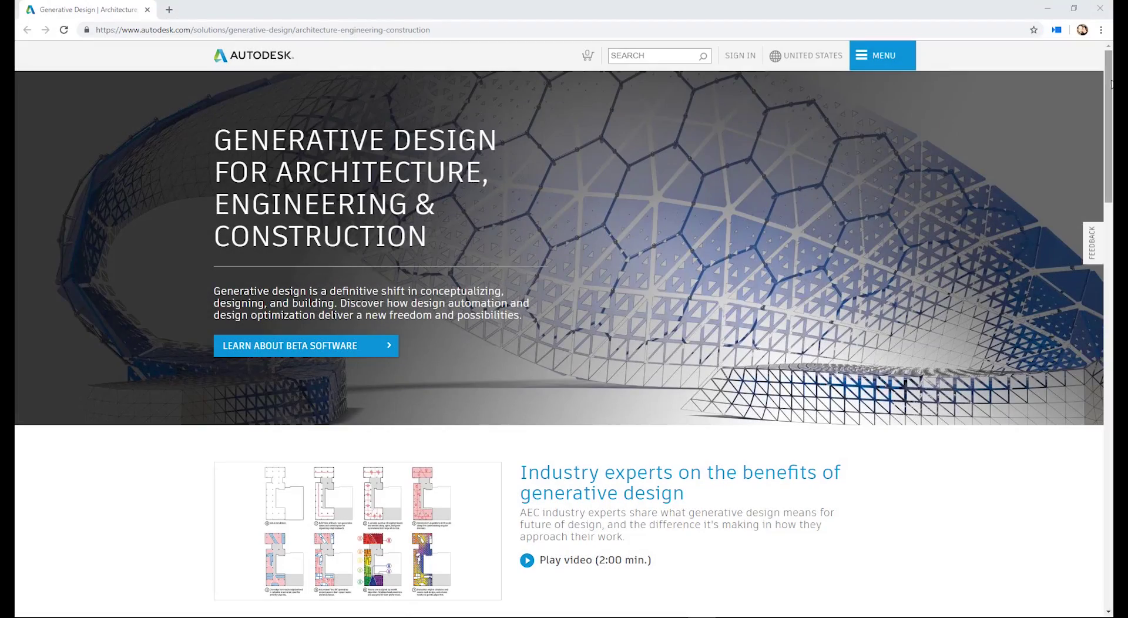
left_click_drag(1109, 58, 1109, 369)
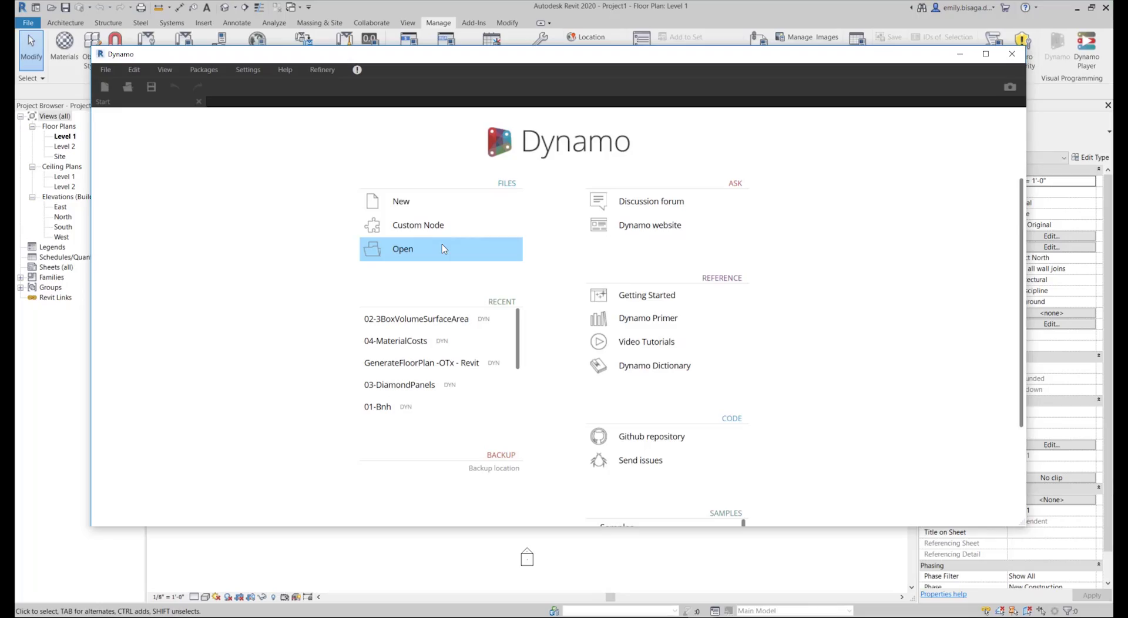
Open 02-3BoxVolumeSurfaceArea.dyn, pan to its title, and bring up Launch Refinery.
left_click(443, 246)
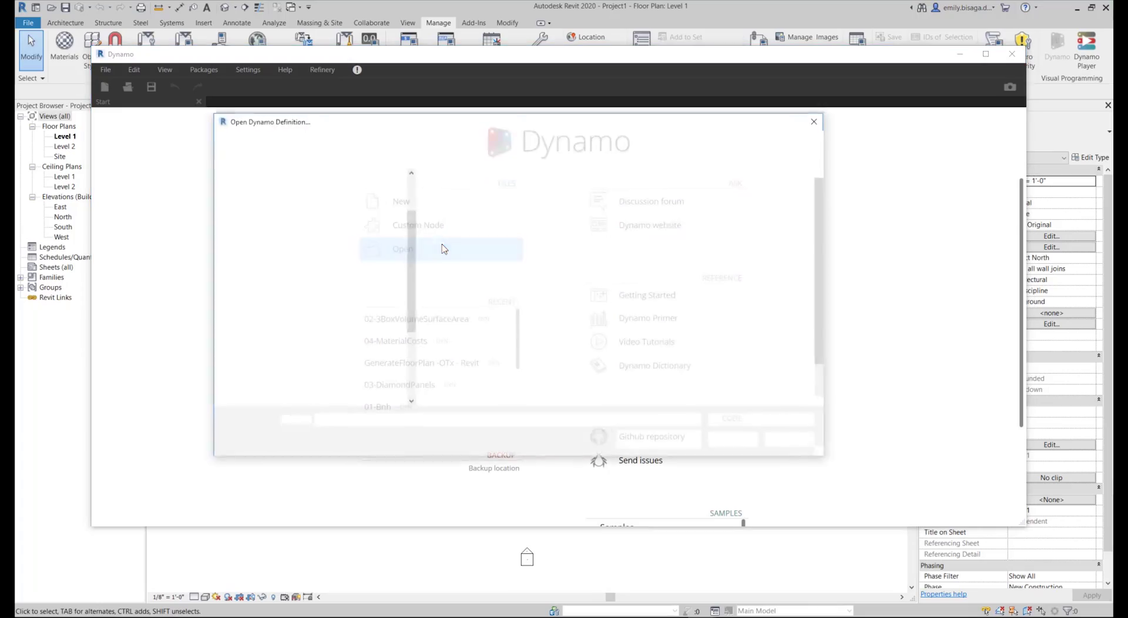
left_click(499, 236)
left_click(900, 476)
scroll(692, 452, "down", 5)
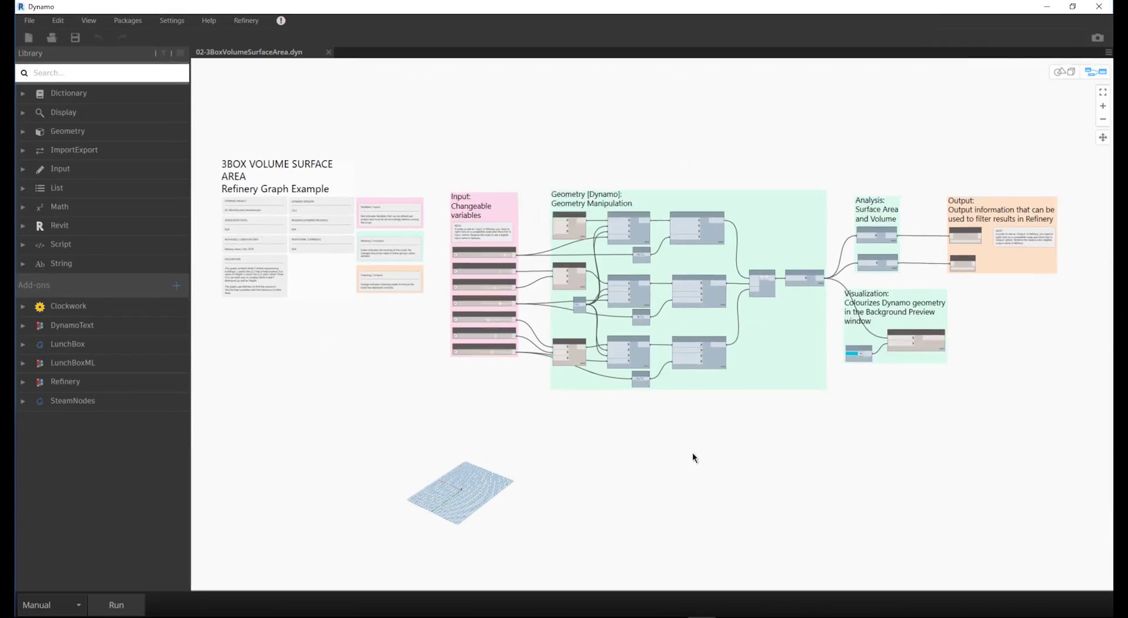
scroll(529, 440, "up", 5)
middle_click_drag(456, 232, 1004, 471)
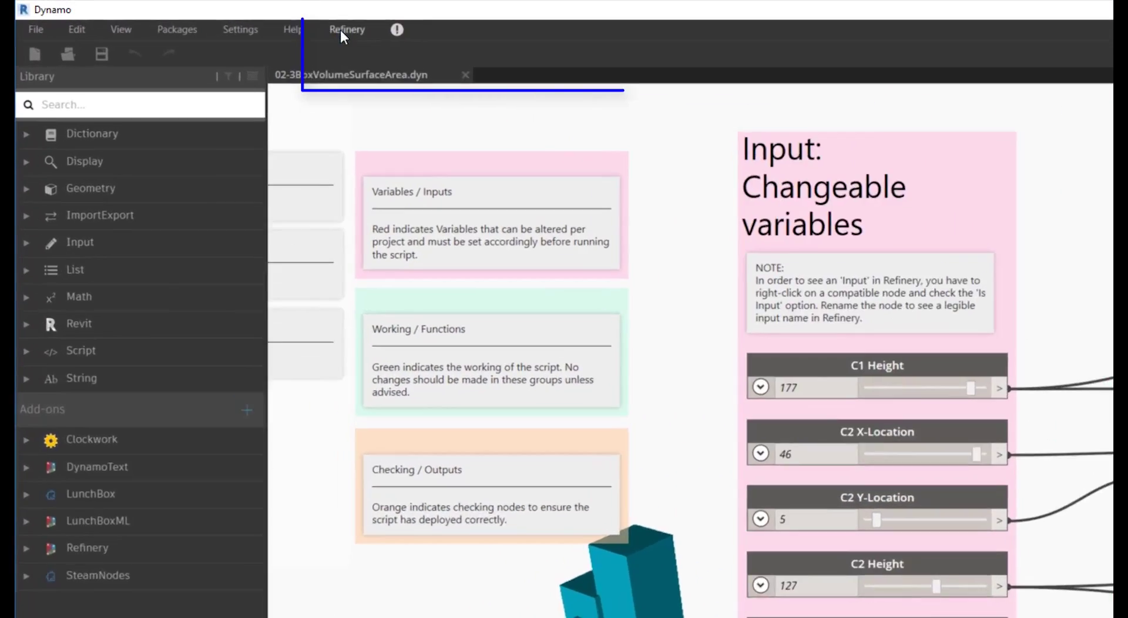
left_click(242, 20)
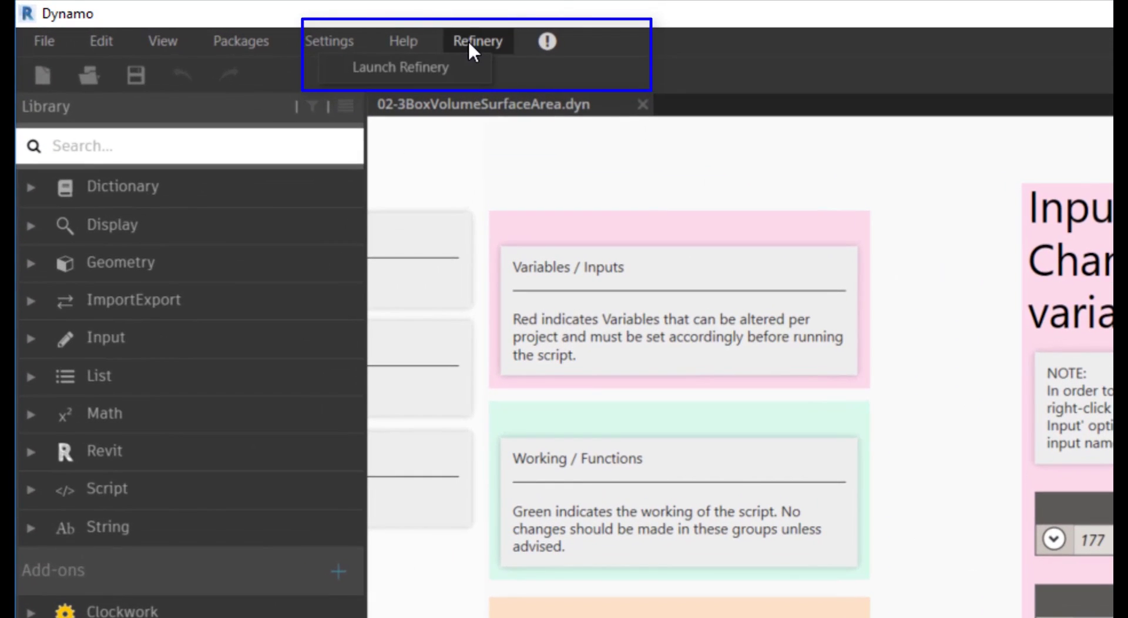
Launch Refinery and generate a new study with the Optimize method.
left_click(456, 67)
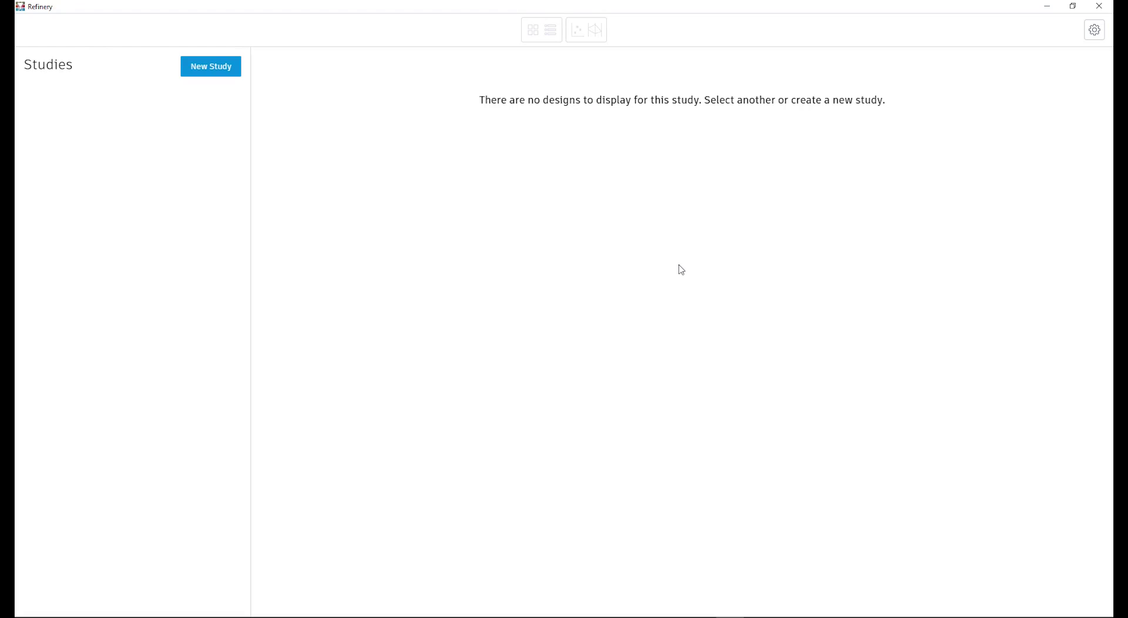
left_click(192, 71)
left_click(481, 155)
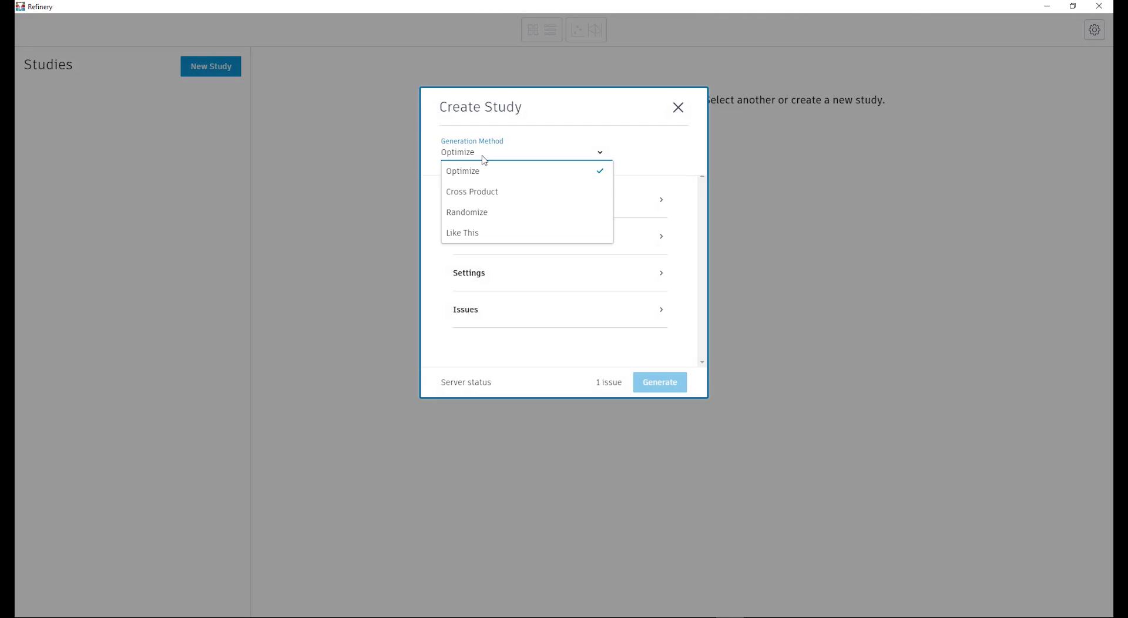
left_click(467, 171)
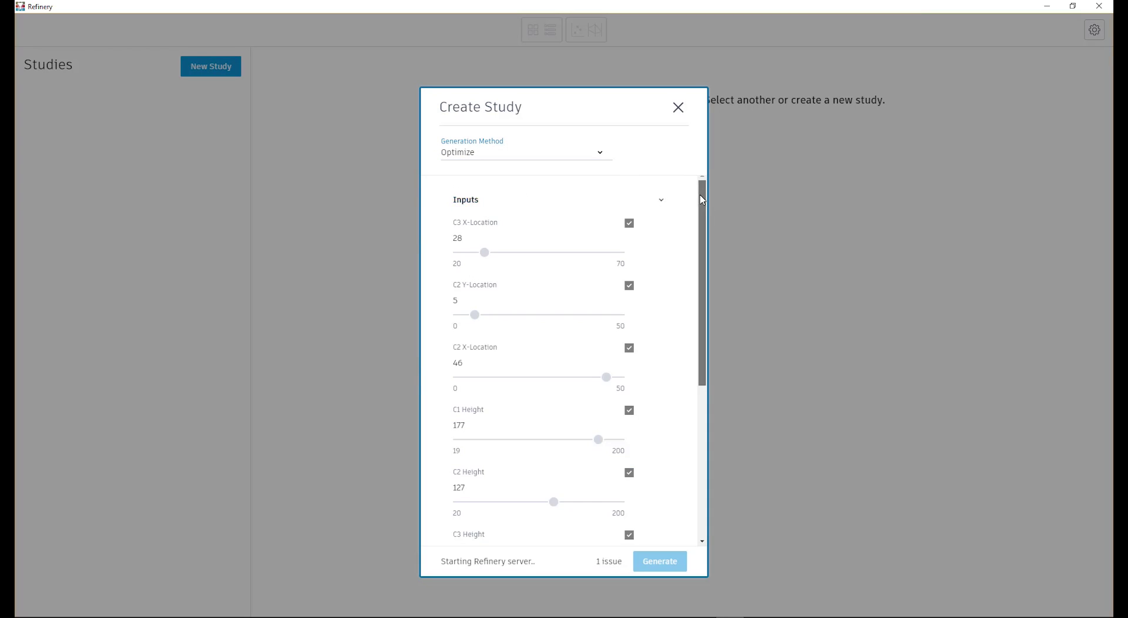
scroll(563, 352, "down", 5)
left_click(661, 561)
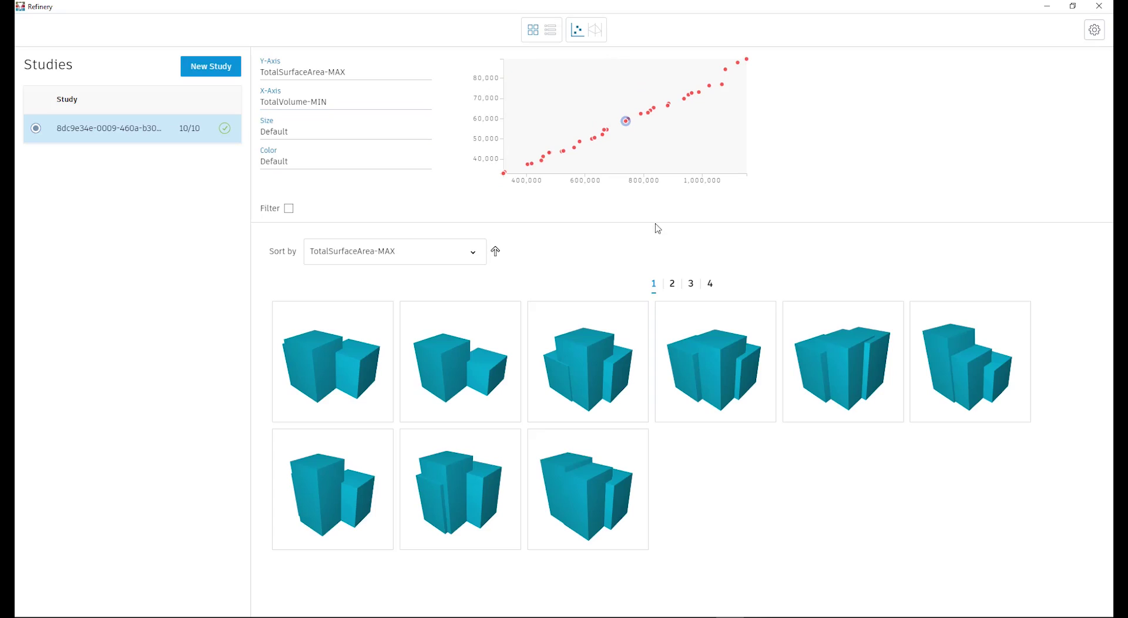
Compare table and thumbnail views, then filter the optimized results down to one design.
left_click(549, 30)
left_click(594, 30)
left_click(289, 207)
left_click_drag(965, 141, 965, 180)
left_click_drag(1063, 180, 1064, 138)
Generate a 40-solution Randomize study and brush an axis to filter its designs.
left_click(577, 30)
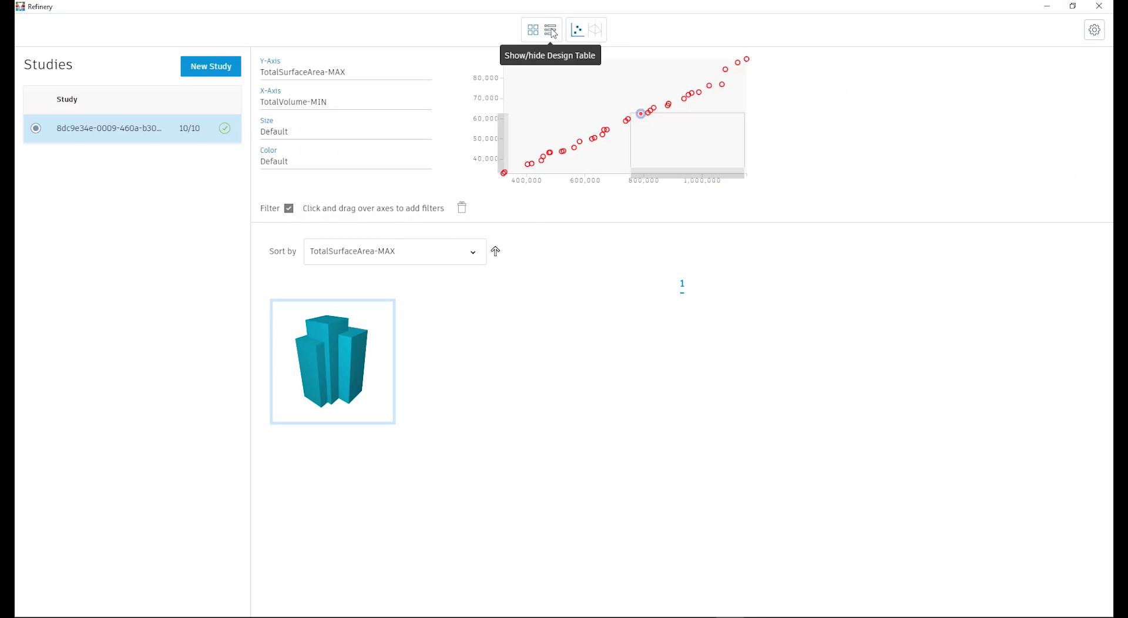
scroll(564, 264, "up", 5)
scroll(564, 265, "down", 5)
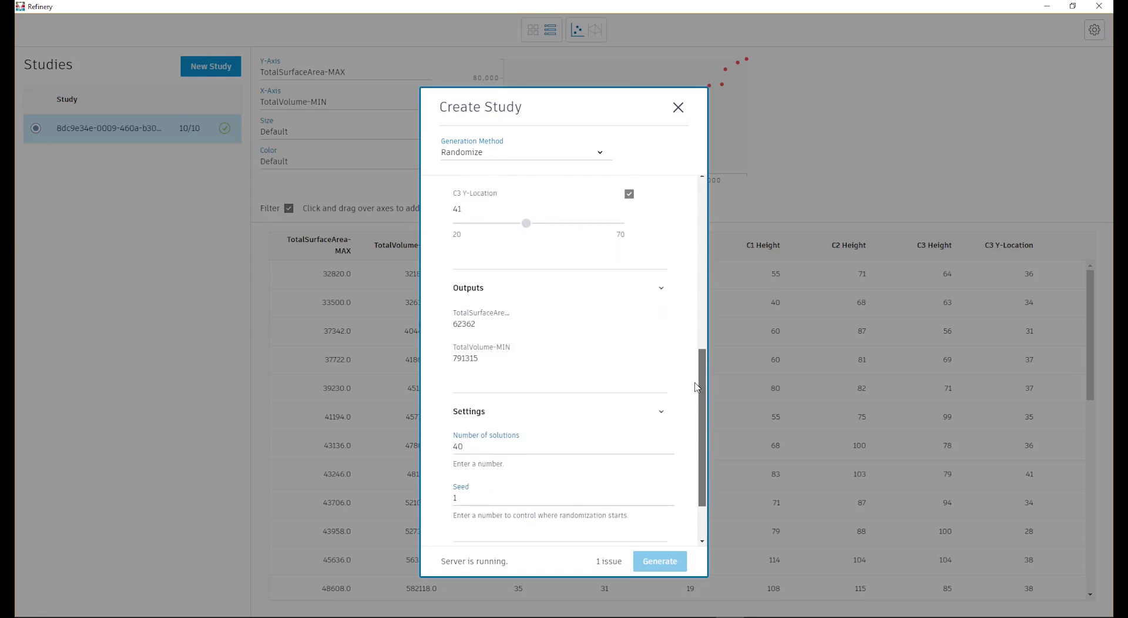
scroll(531, 268, "down", 2)
left_click(660, 561)
left_click(594, 30)
left_click(533, 30)
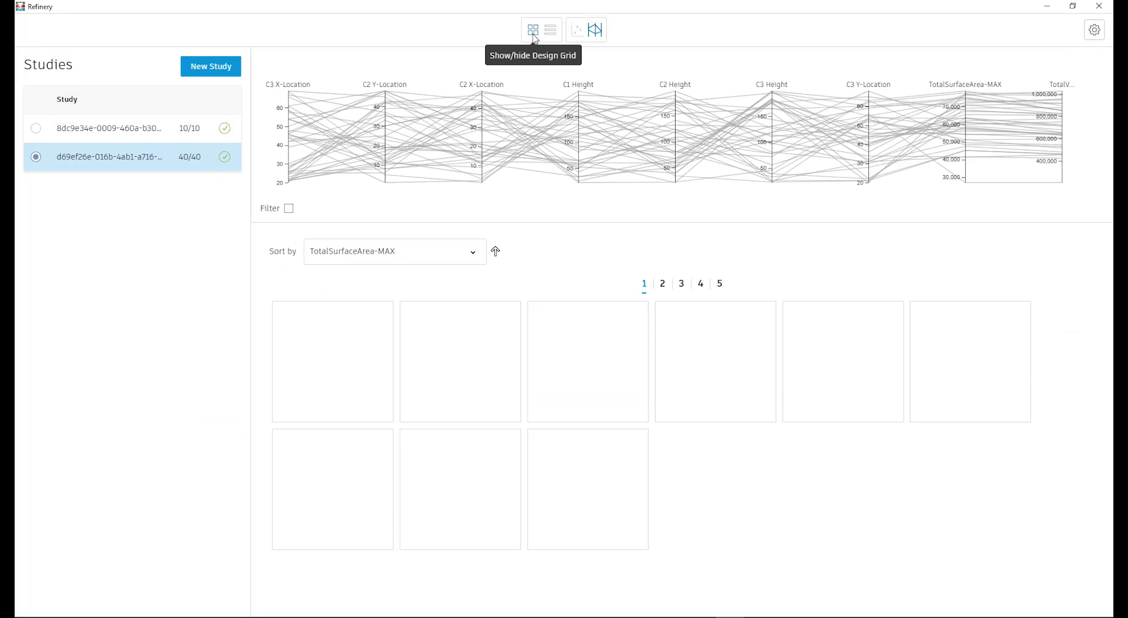
left_click_drag(770, 164, 770, 95)
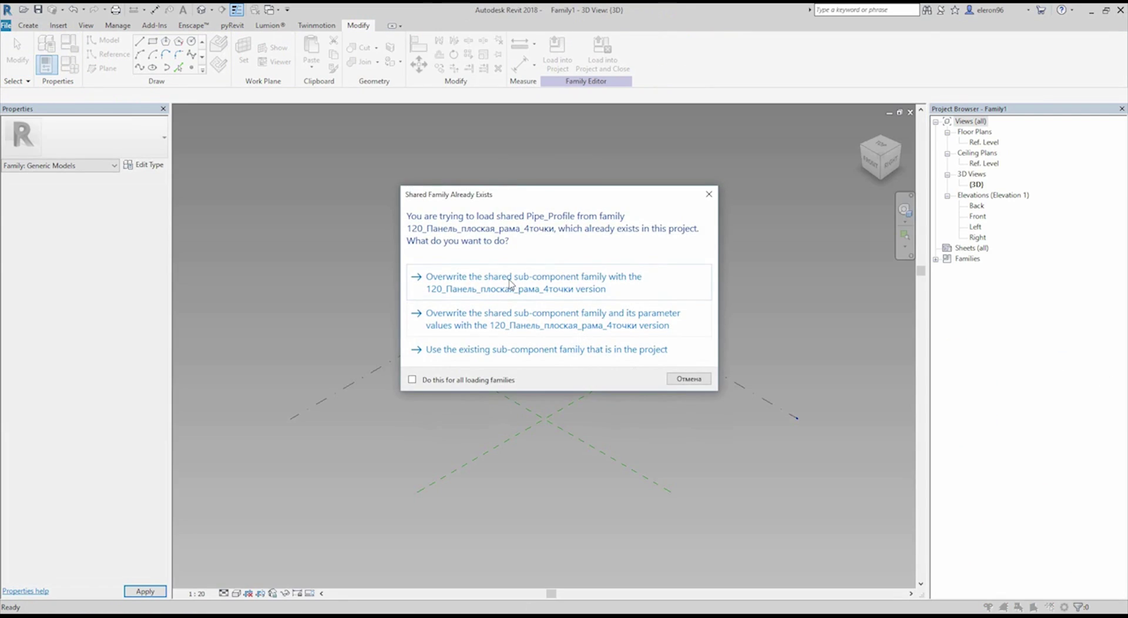
Delete the placed triangular panel frames in Revit.
left_click(509, 285)
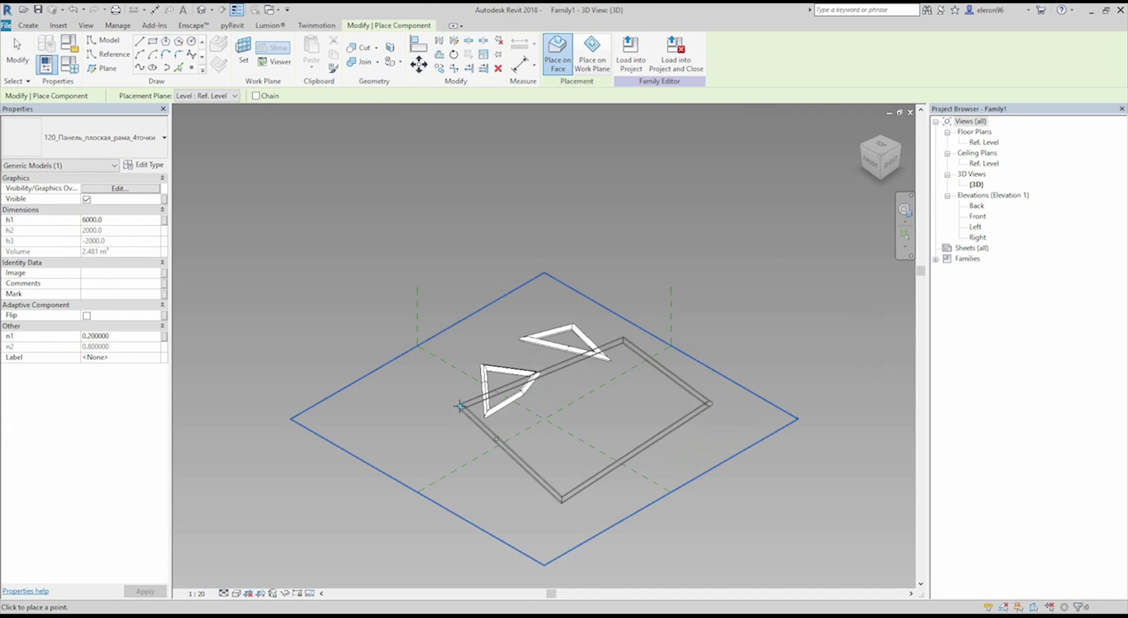
key("Delete")
left_click(935, 258)
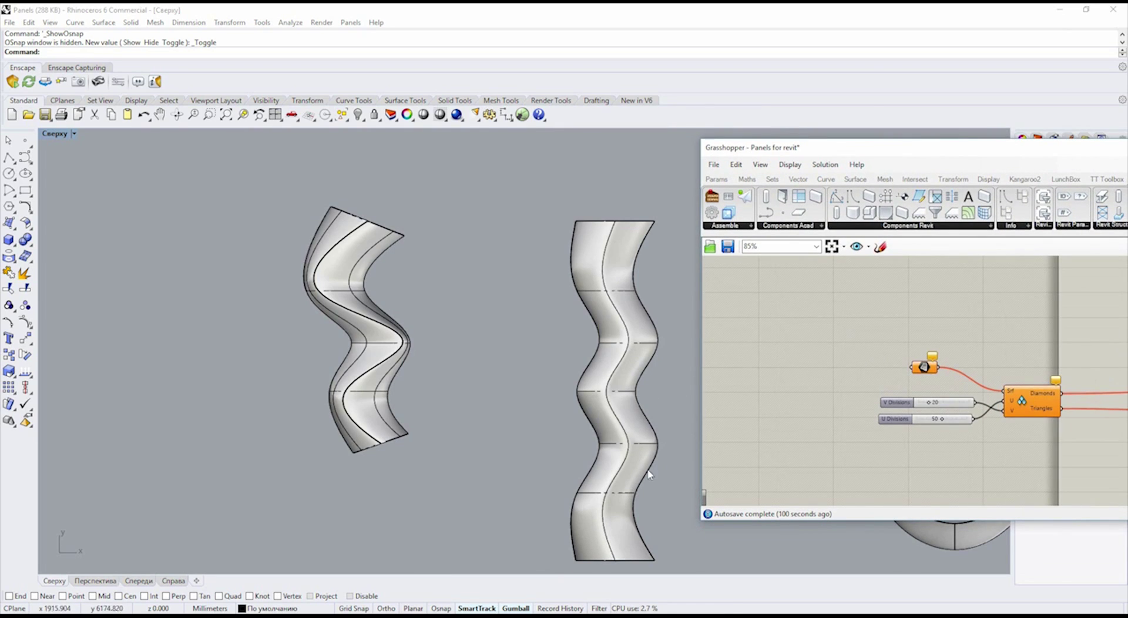
Reference the wavy Rhino surface into Srf using Set Multiple Surfaces.
right_click(872, 350)
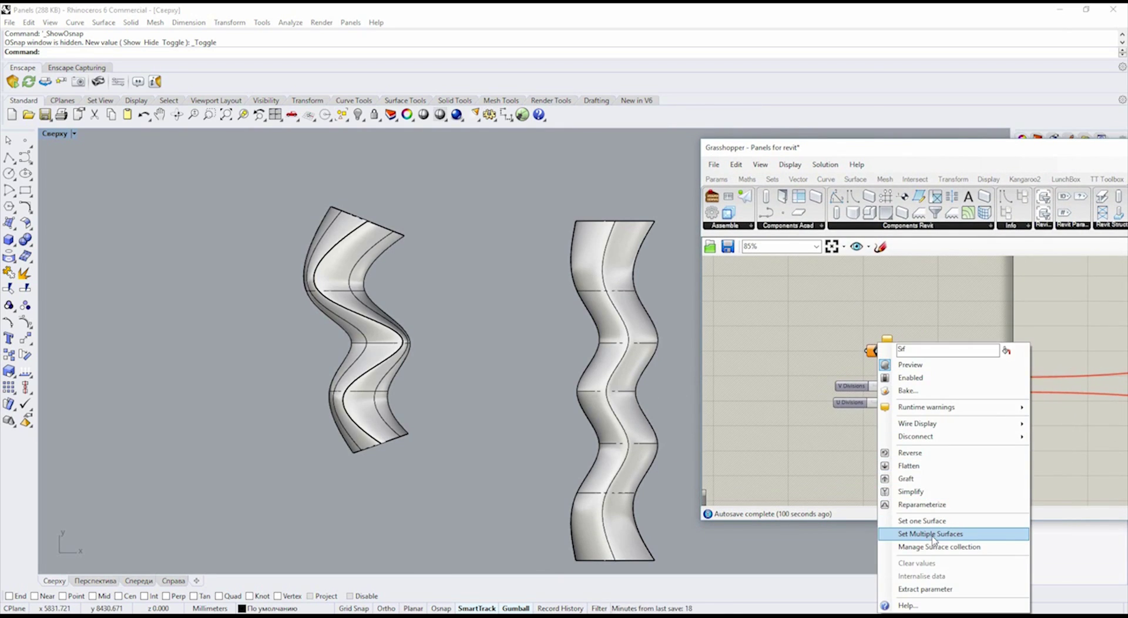
left_click(932, 535)
key("Return")
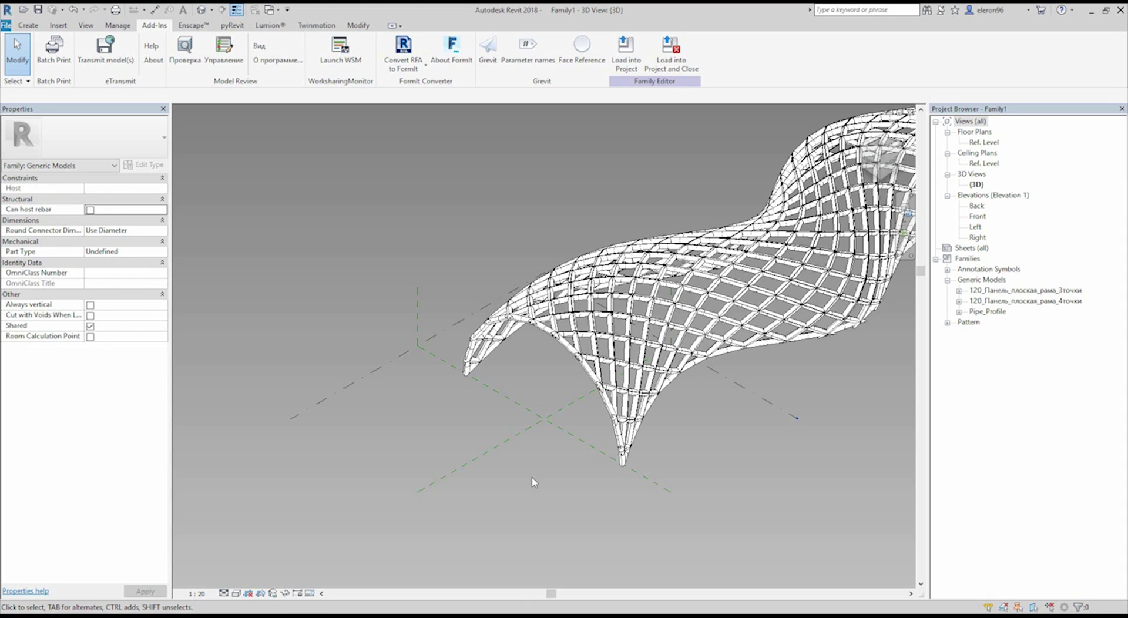
Zoom out to the whole twisted lattice and inspect a single panel.
right_click(774, 396)
left_click(766, 387)
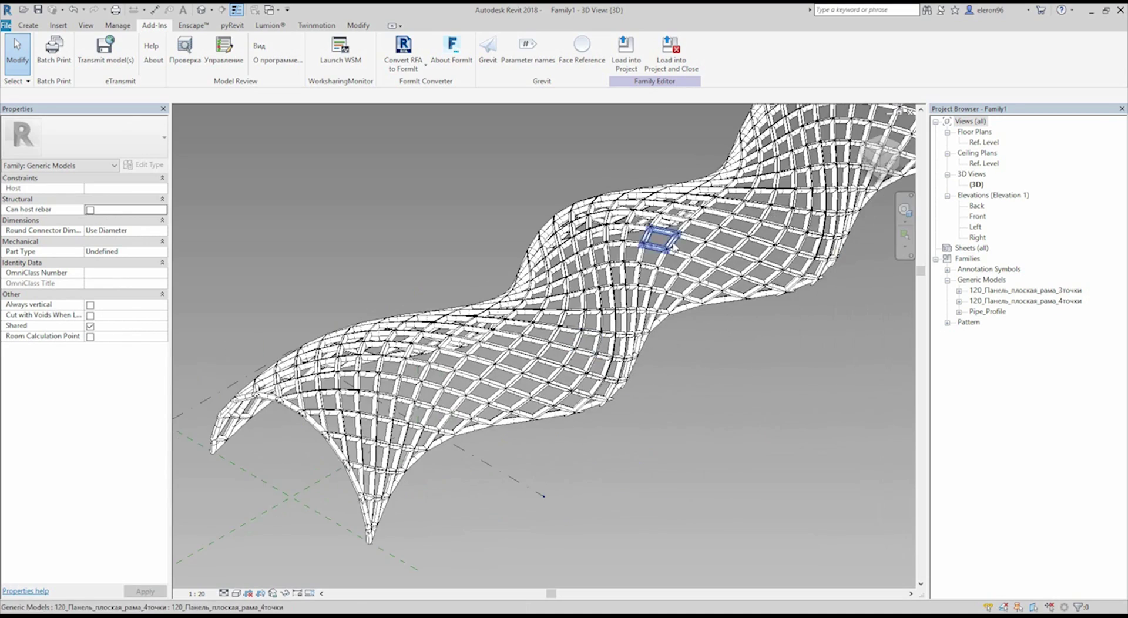
scroll(577, 392, "up", 5)
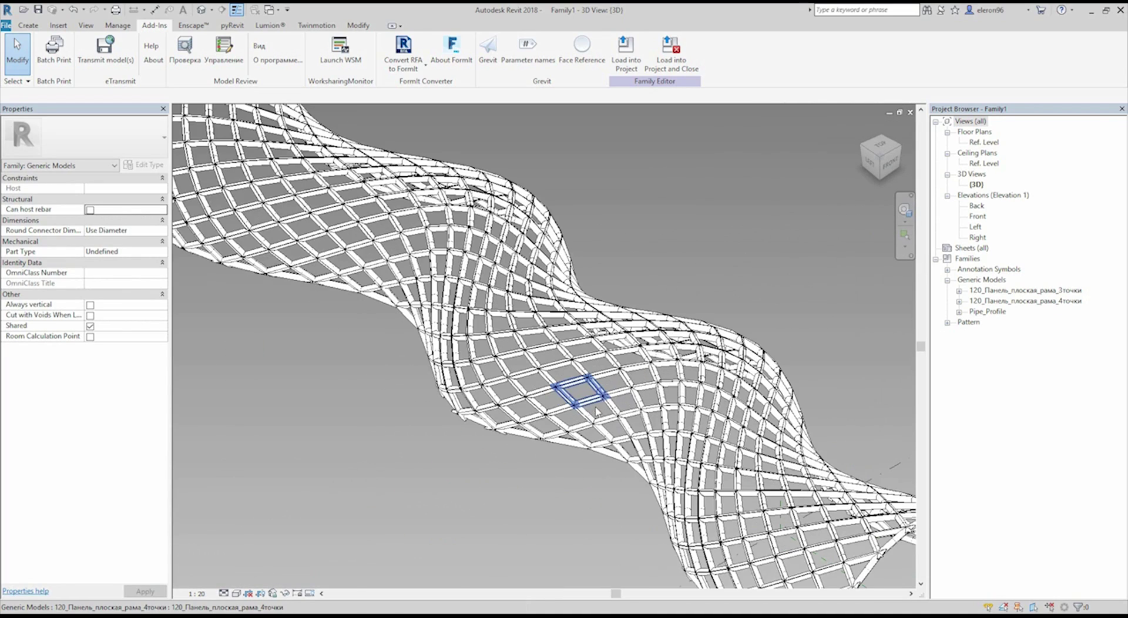
left_click(577, 392)
scroll(573, 389, "up", 2)
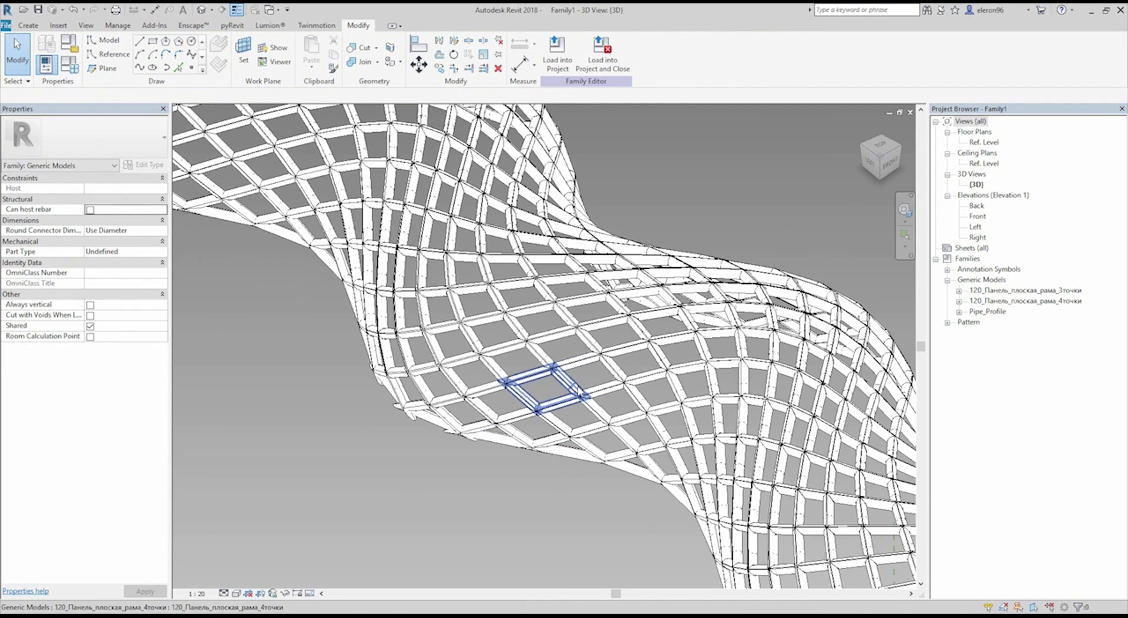
left_click(565, 382)
left_click(684, 169)
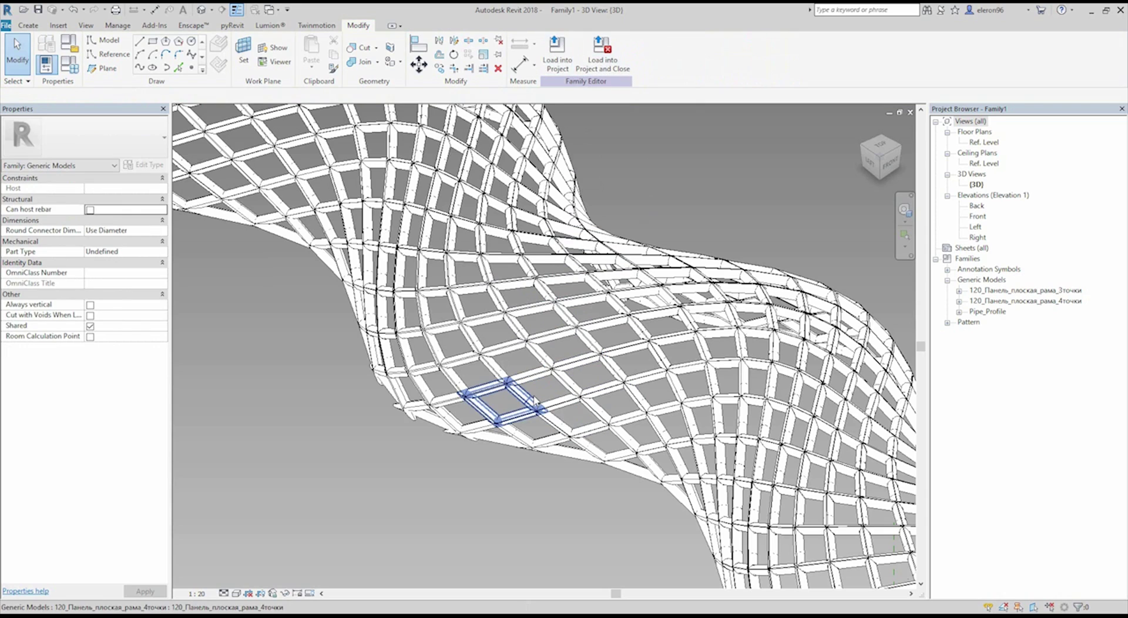
Edit the nested panel family and create a flat surface from its four reference lines.
double_click(534, 402)
left_click(485, 250)
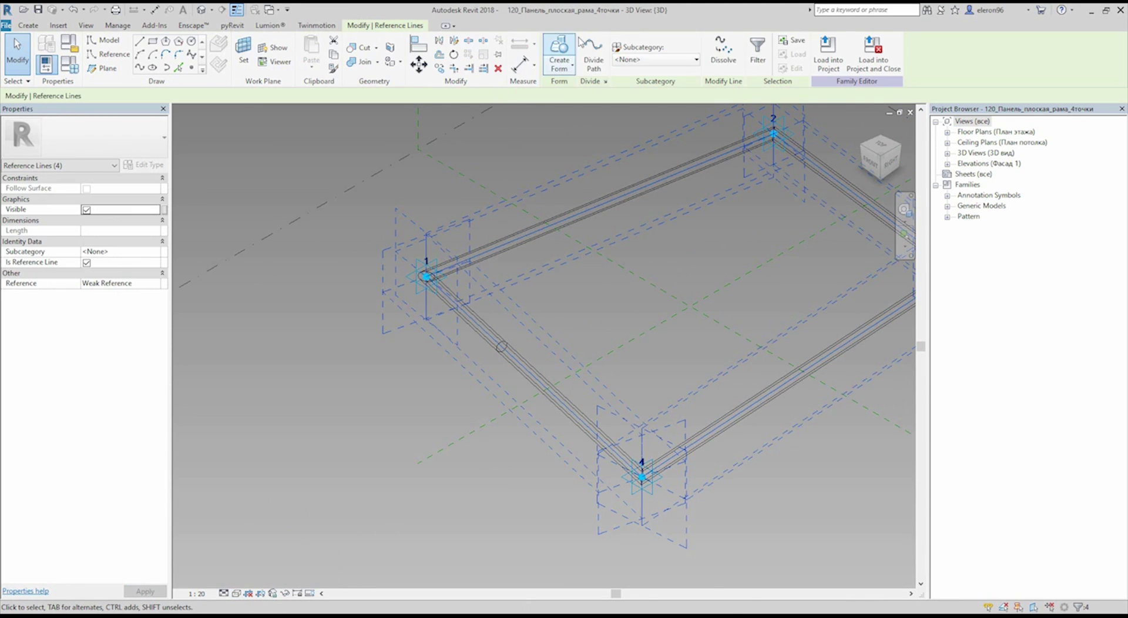
left_click(561, 51)
left_click(449, 493)
Assign a Glass material to the new panel surface.
left_click(154, 220)
left_click(325, 411)
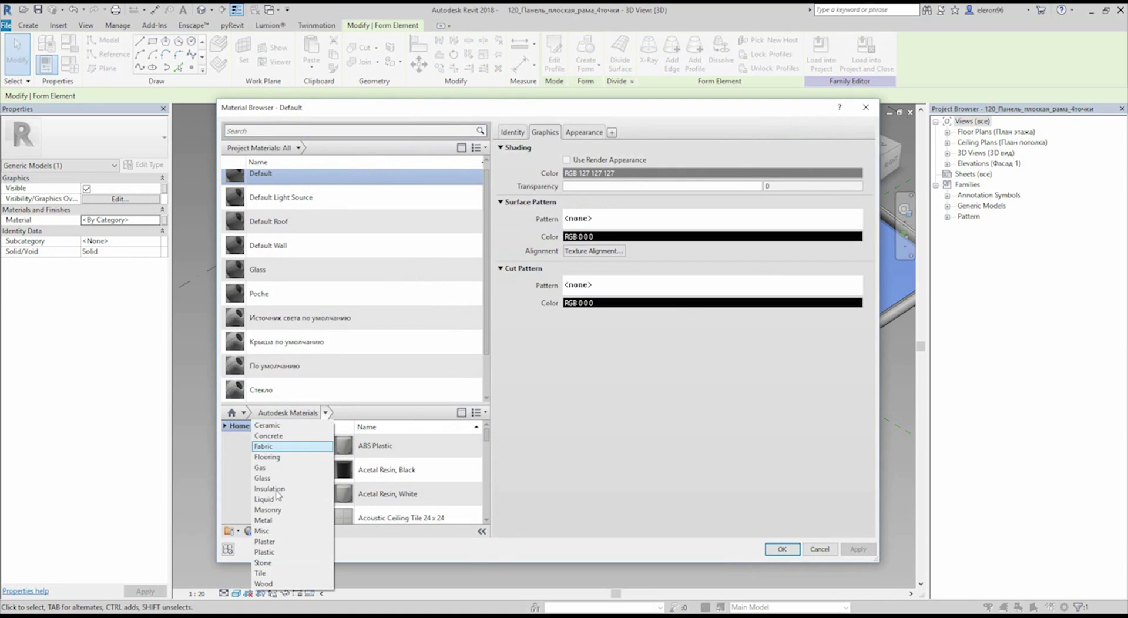
left_click(273, 519)
double_click(365, 445)
left_click(519, 329)
Load the edited panel family into the lattice, overwriting the existing version.
left_click(557, 53)
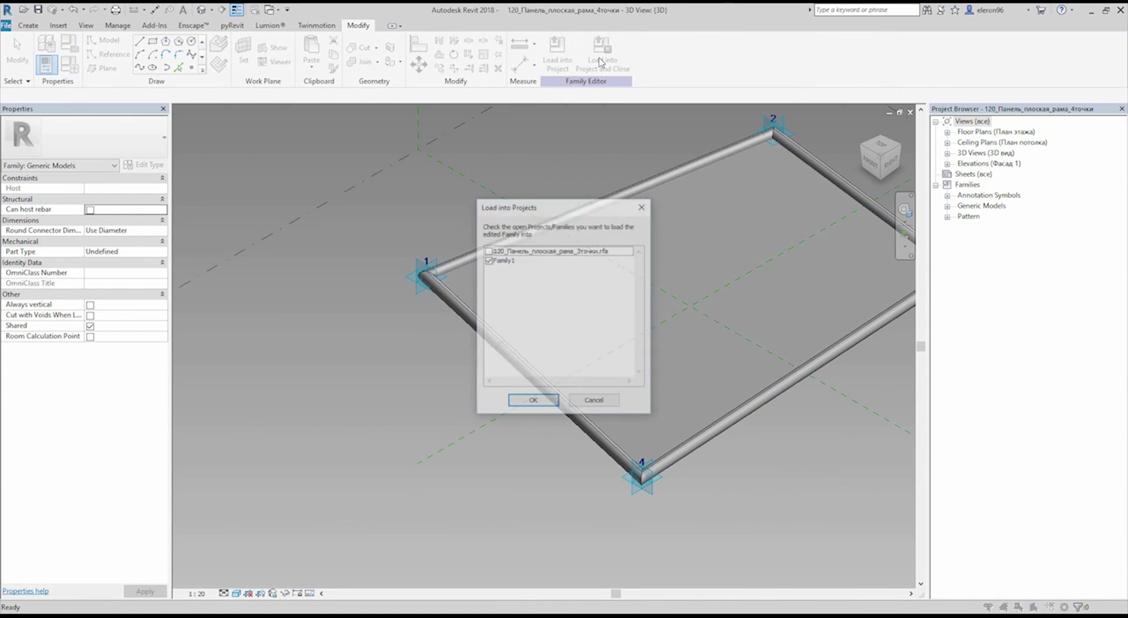
left_click(526, 399)
left_click(534, 318)
left_click(379, 287)
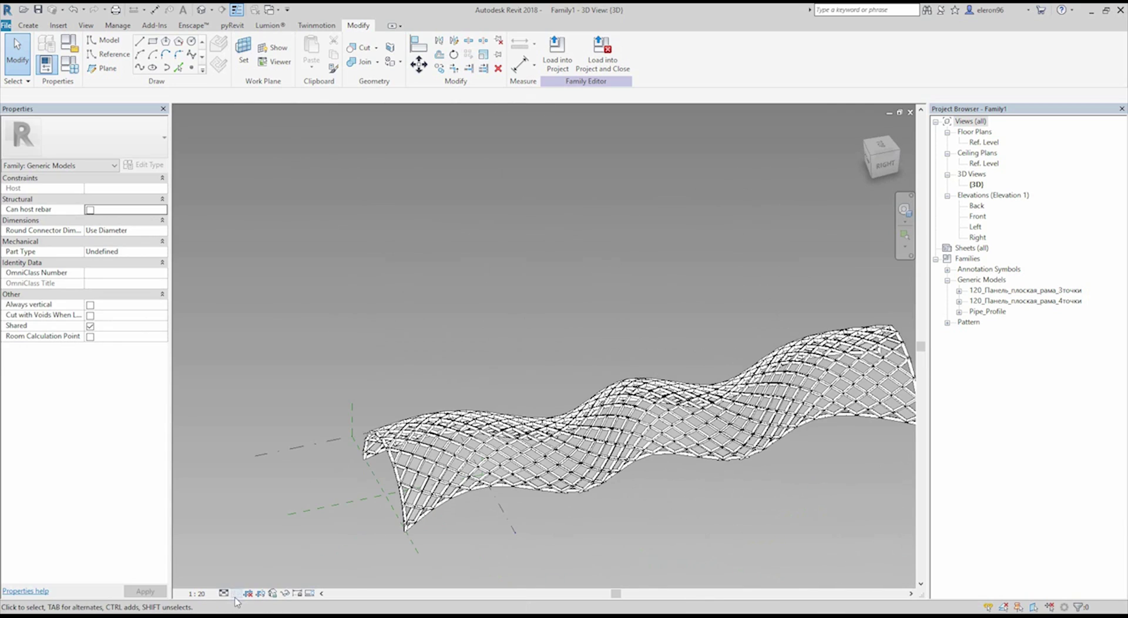
Orbit the whole lattice and window-select all 536 panels.
right_click(696, 284)
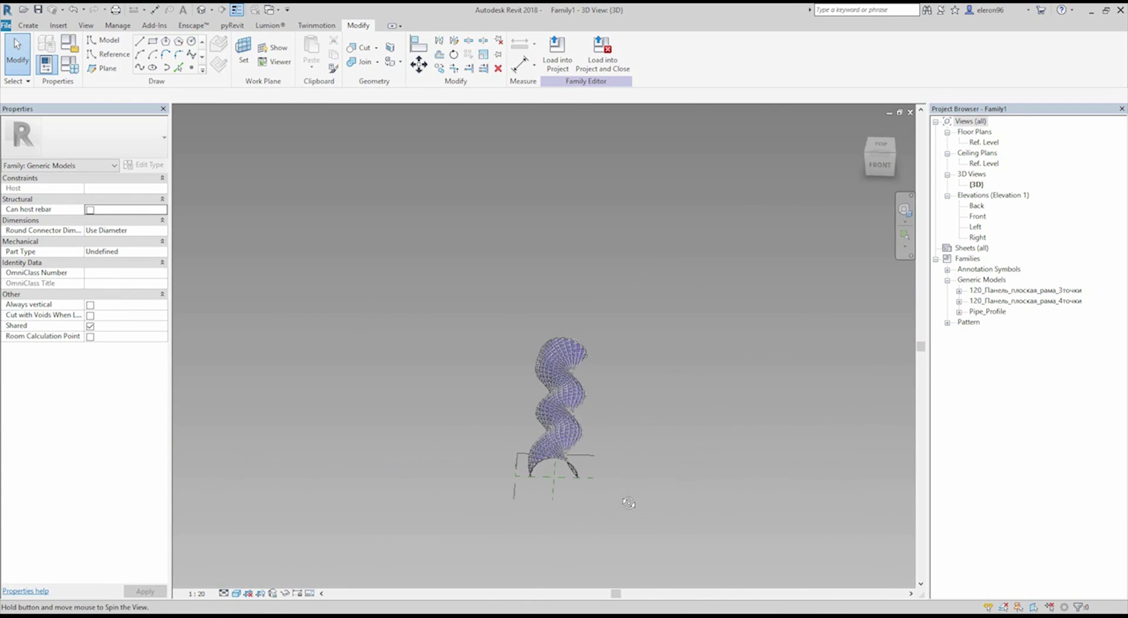
left_click_drag(491, 302, 599, 501)
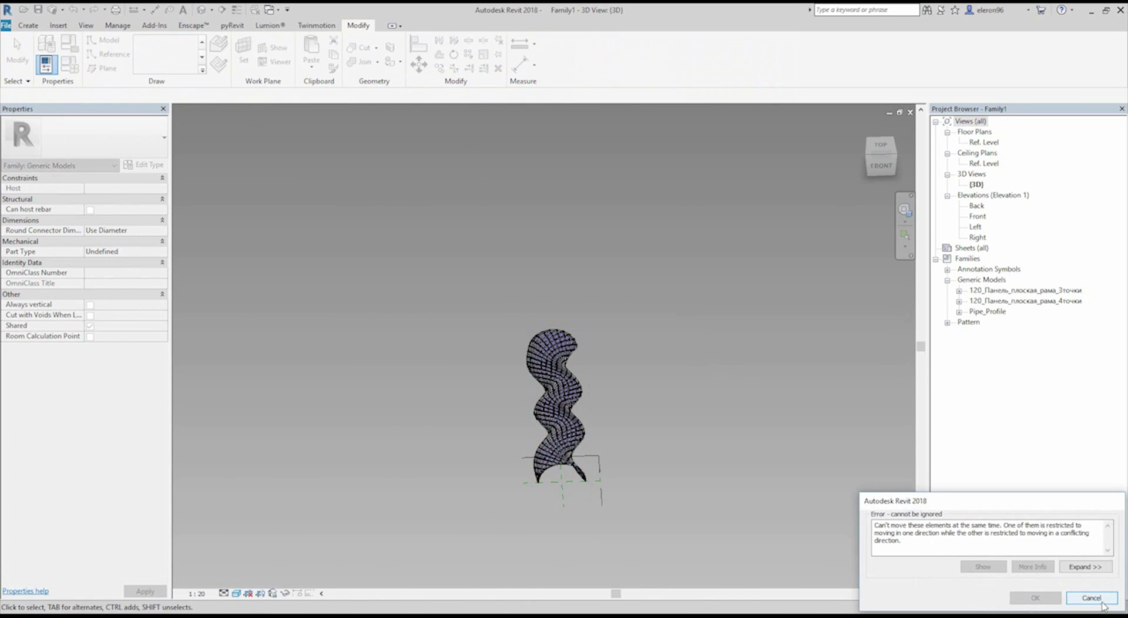
left_click_drag(587, 528, 587, 528)
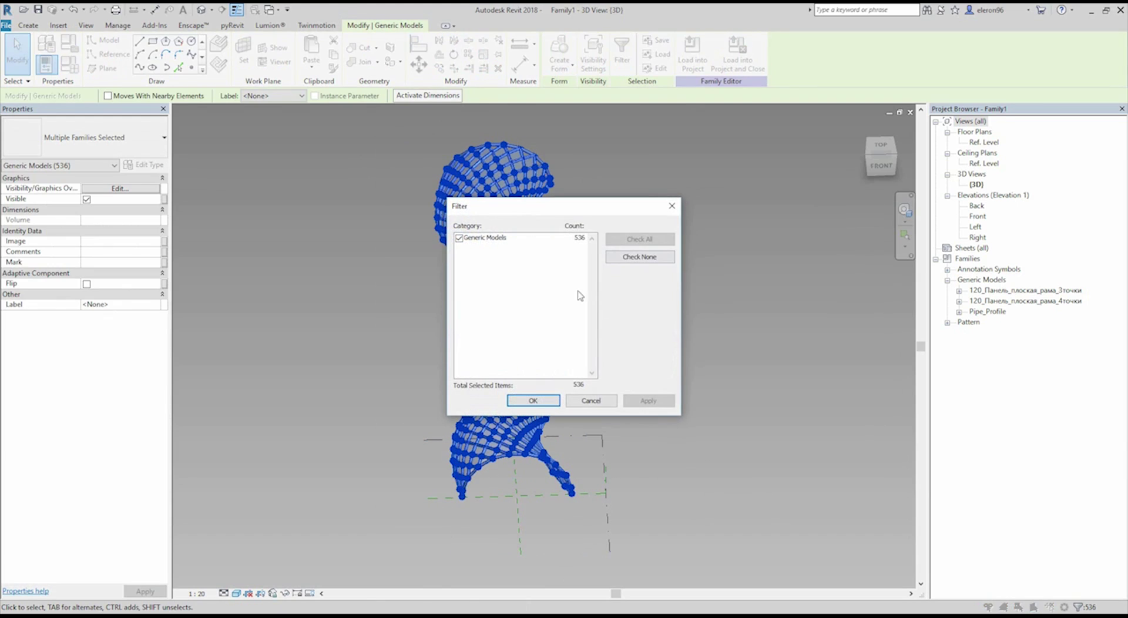
Confirm the Filter, then reference a Rhino surface into Srf using Set one Surface.
left_click(532, 401)
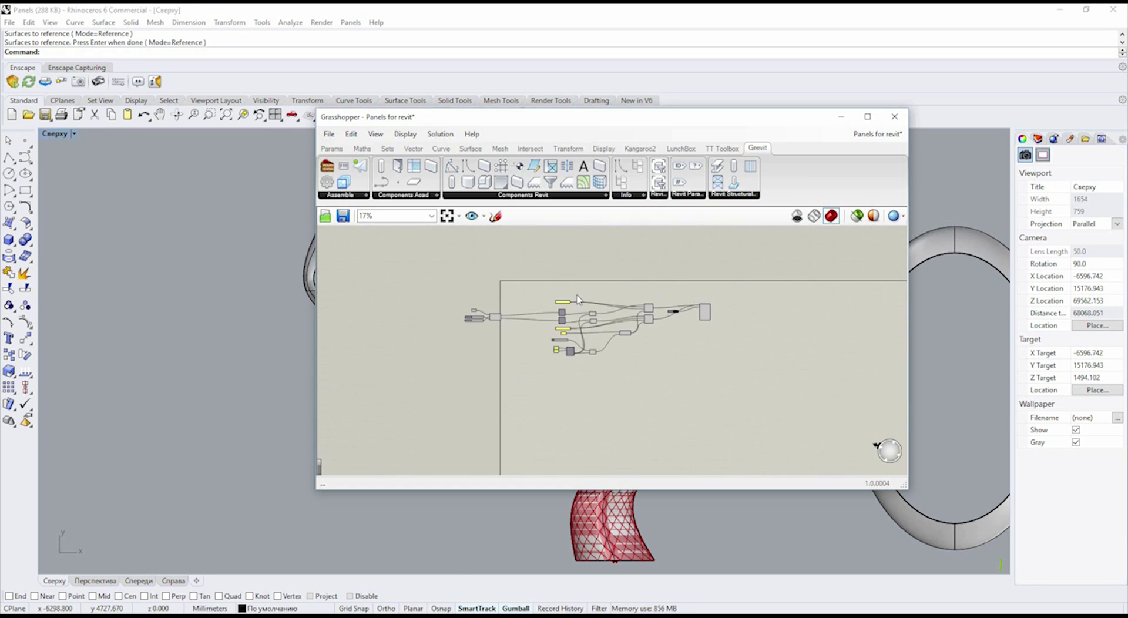
right_click(416, 346)
left_click(460, 519)
key("Return")
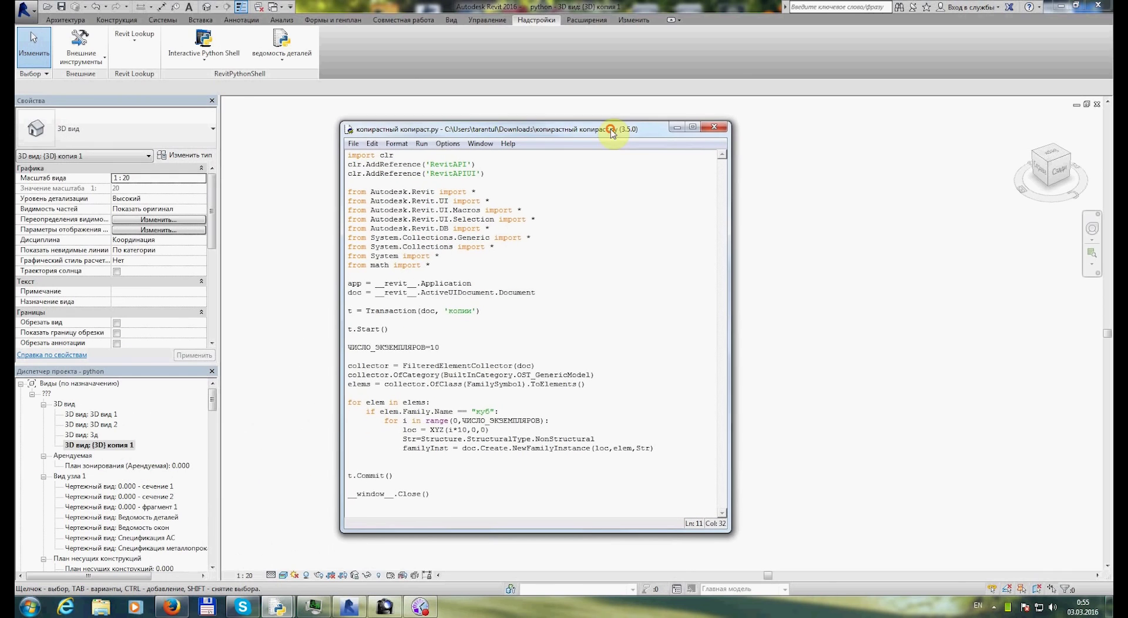
Save and run the cube-copying script with ЧИСЛО_ЭКЗЕМПЛЯРОВ set to 10.
left_click_drag(657, 129, 633, 108)
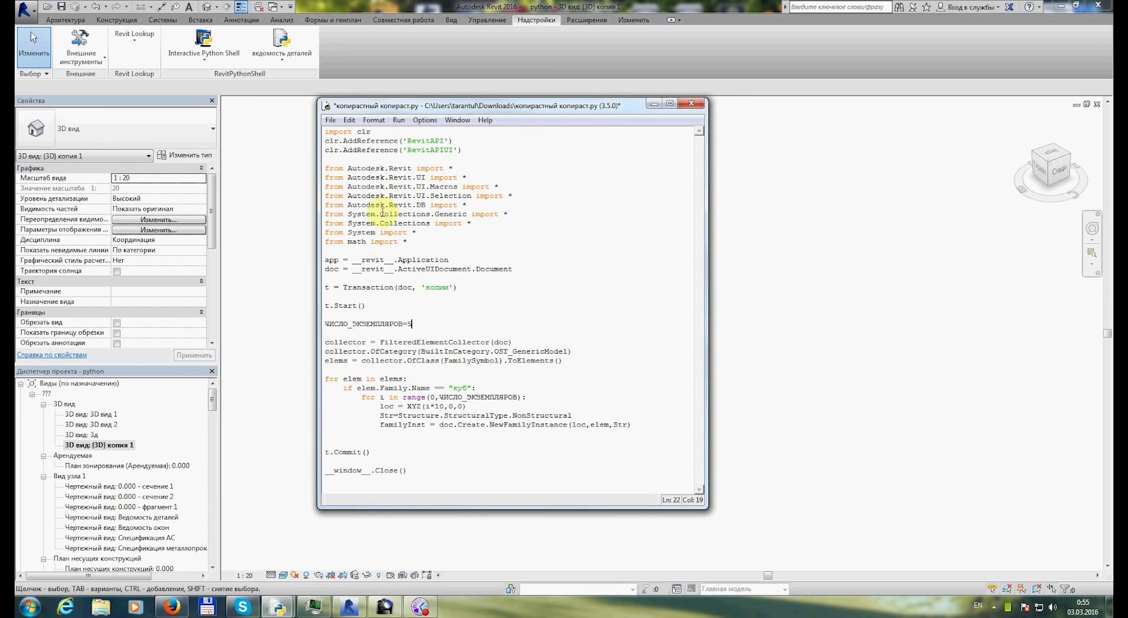
key("F5")
left_click(540, 415)
left_click_drag(597, 107, 577, 131)
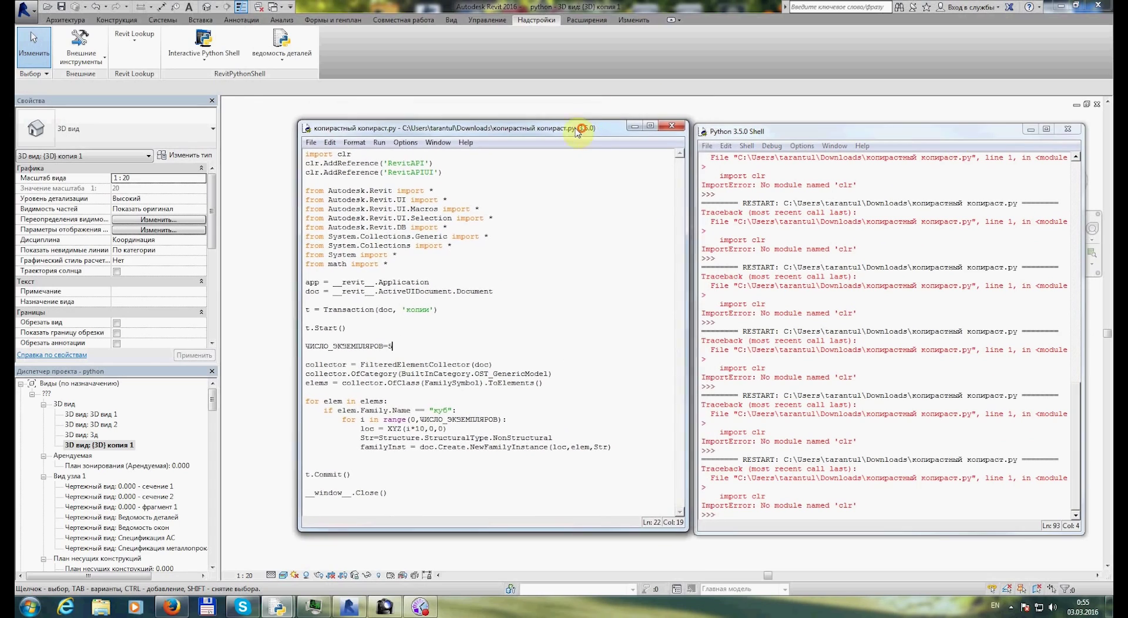
Load the copying script into the IronPython console and run it to place the cubes.
left_click(87, 365)
double_click(357, 354)
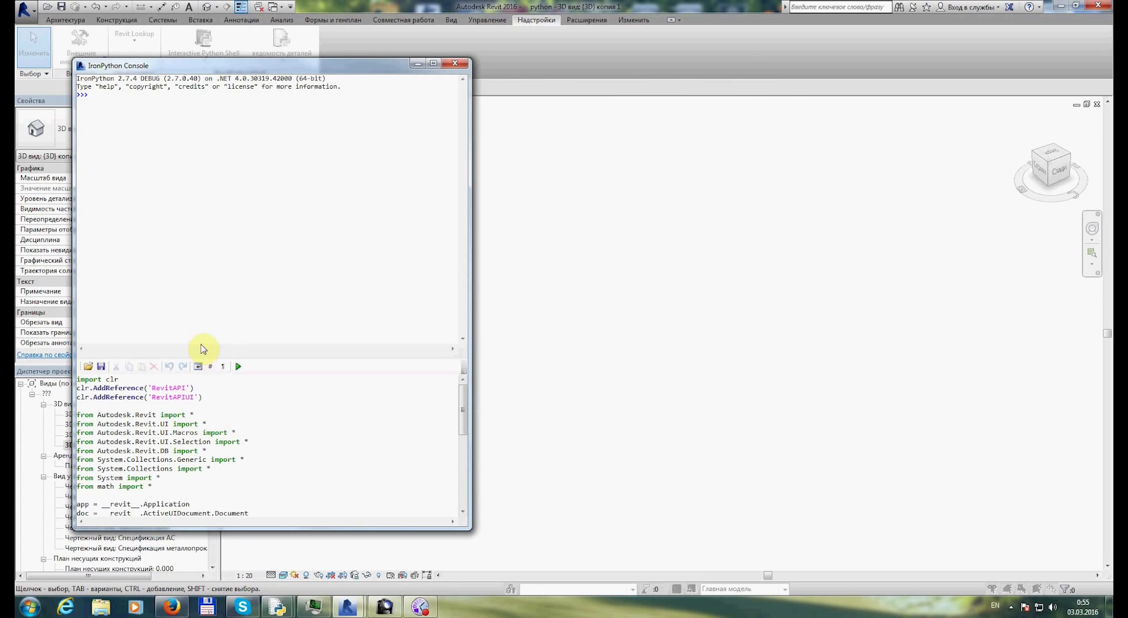
left_click_drag(201, 348, 214, 150)
left_click(238, 151)
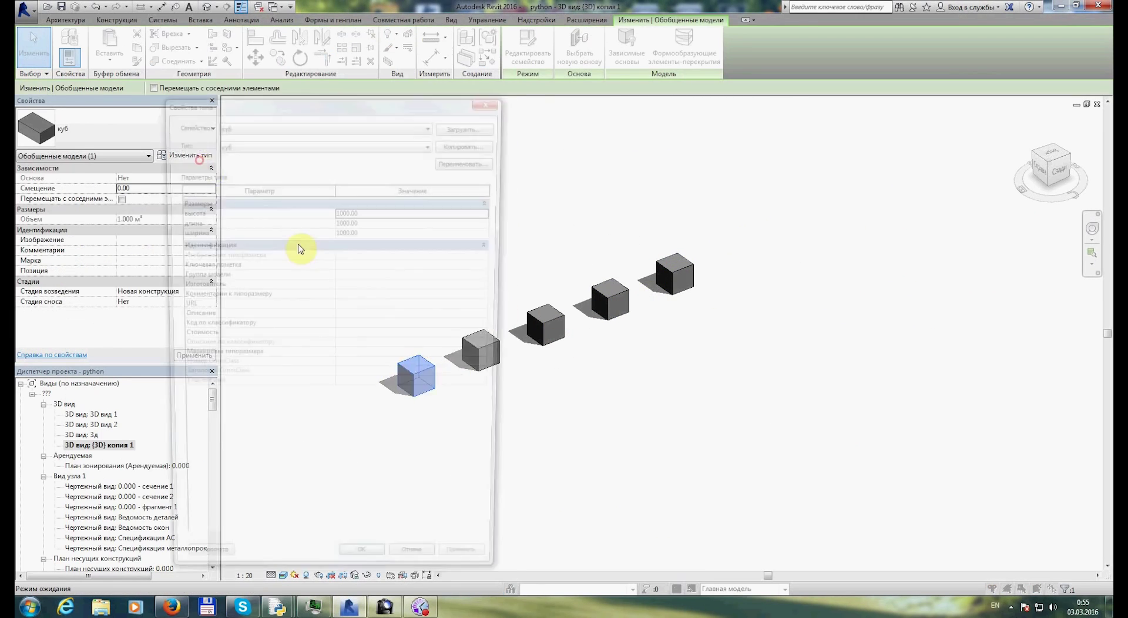
left_click(366, 574)
key("ctrl+z")
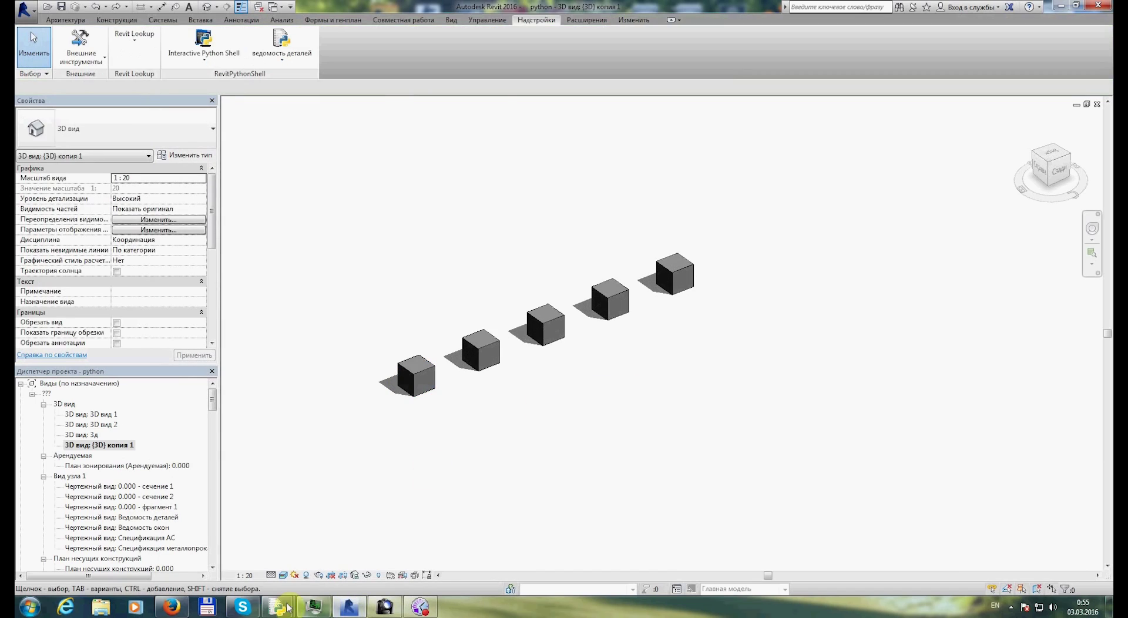
left_click(326, 542)
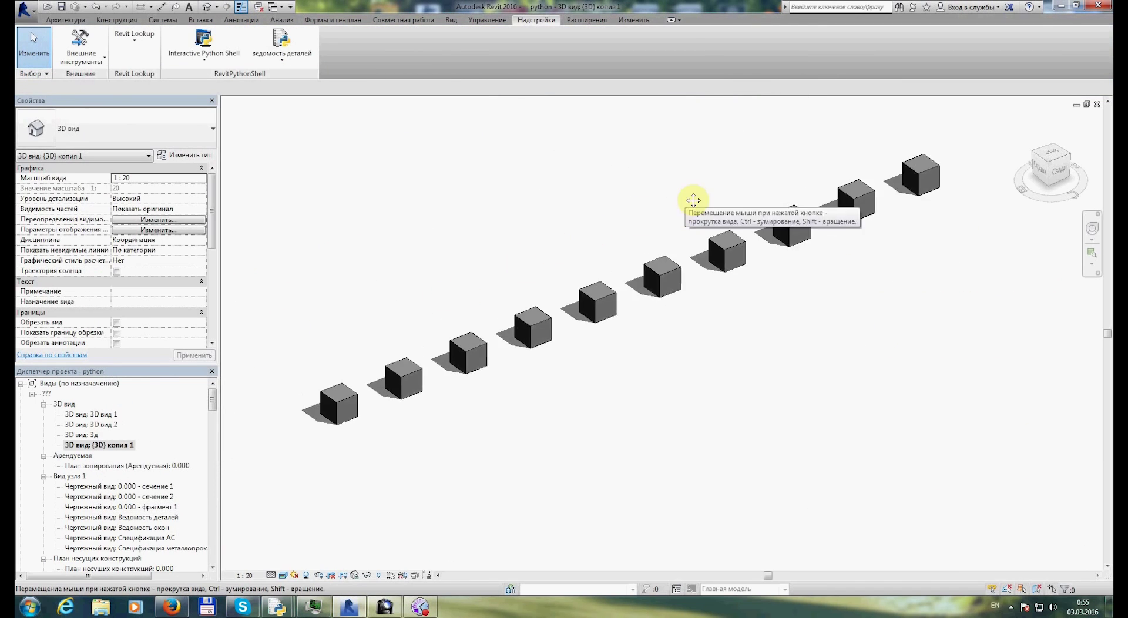
Add a nested 'for j' loop placing cubes at XYZ(i*10, j*10, 0).
left_click(239, 542)
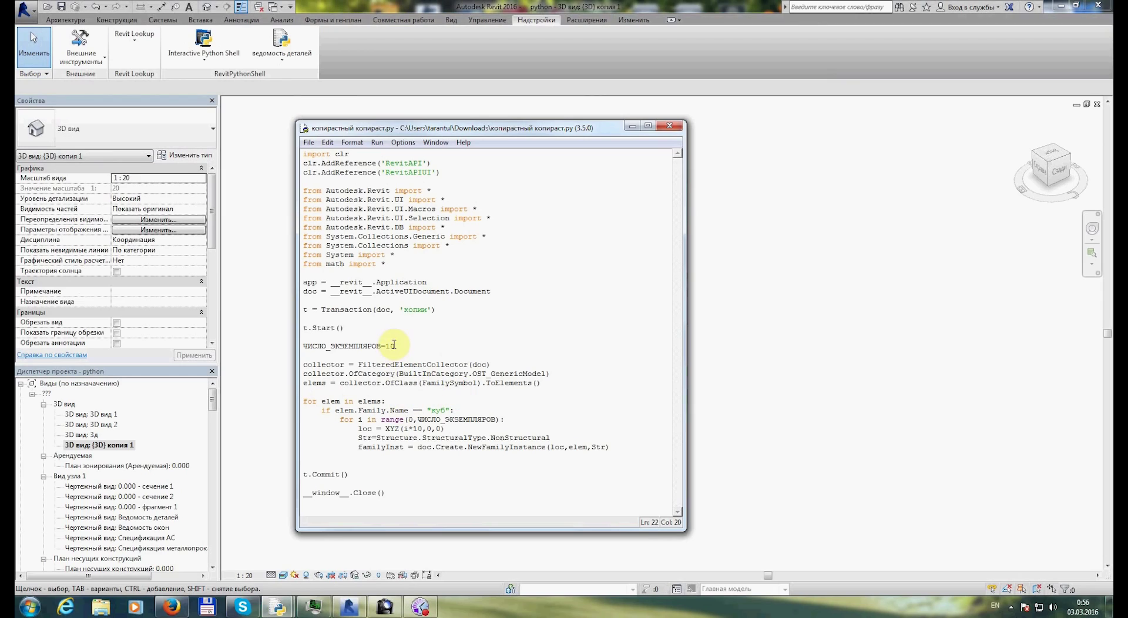
left_click(456, 409)
key("Return")
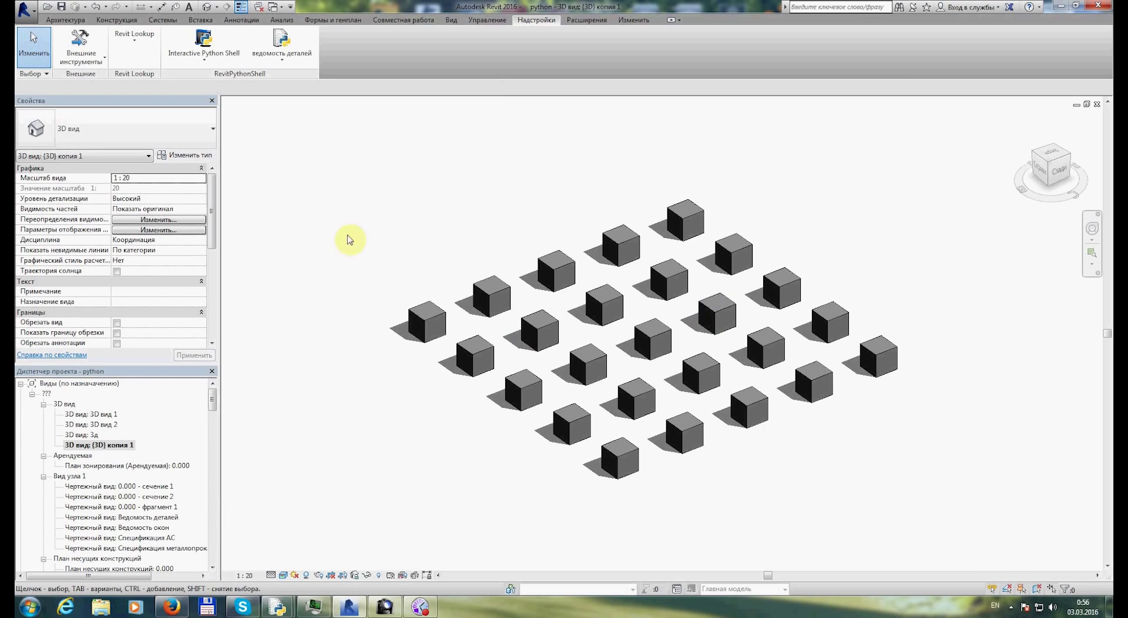
Undo the previous cubes, then save and run the edited script to see the square cube grid.
key("ctrl+z")
mouse_move(277, 608)
left_click(232, 541)
key("F5")
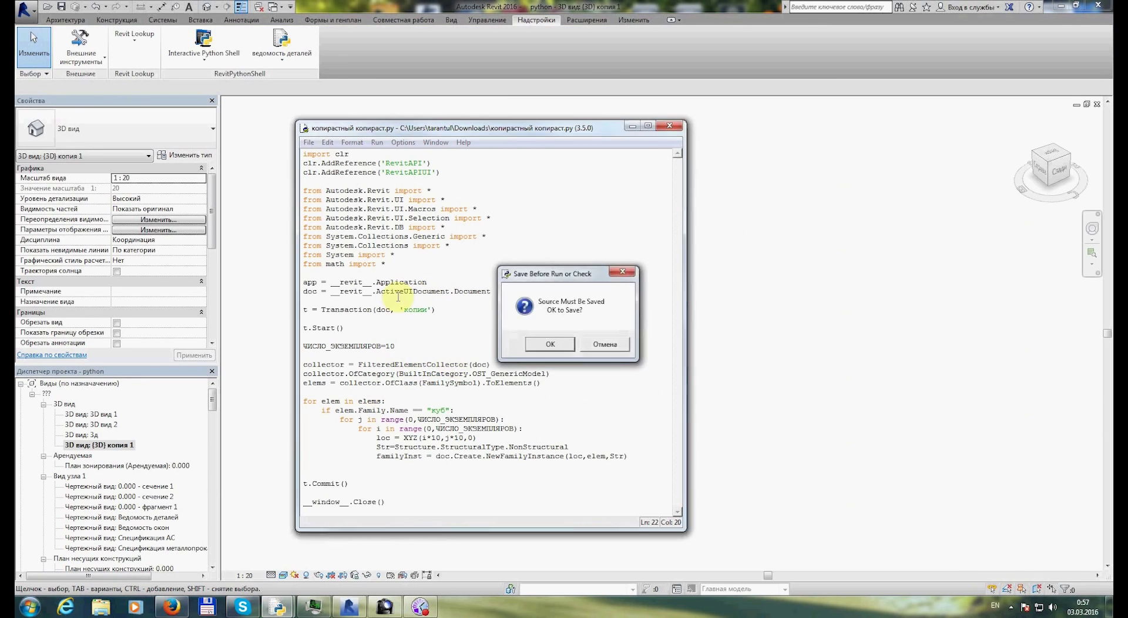
key("Return")
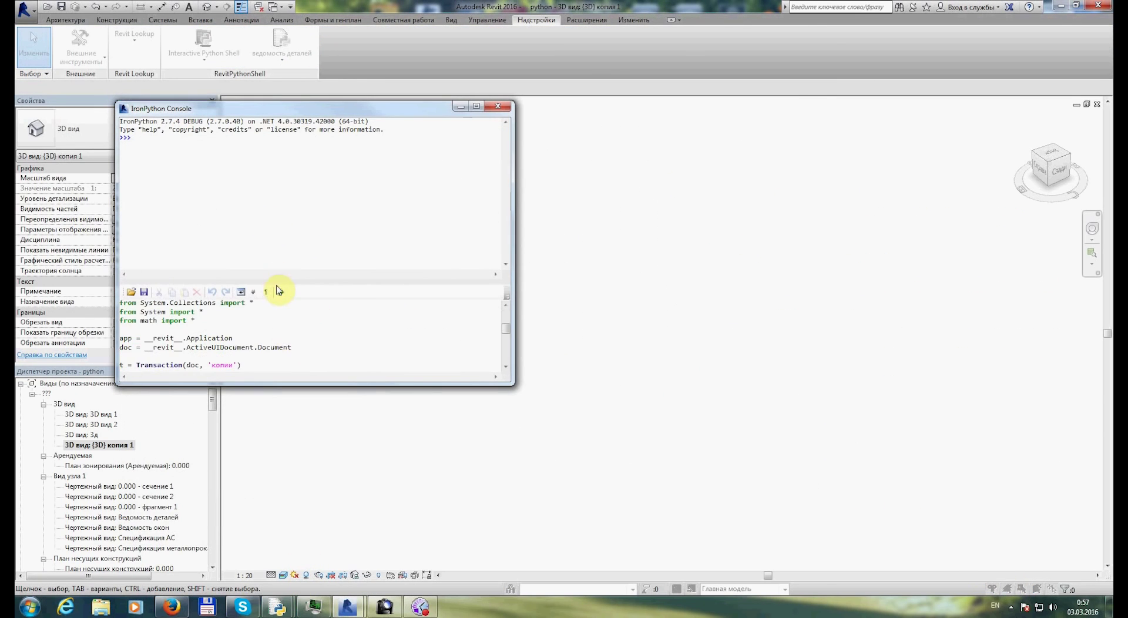
left_click_drag(277, 289, 275, 238)
left_click_drag(259, 384, 264, 581)
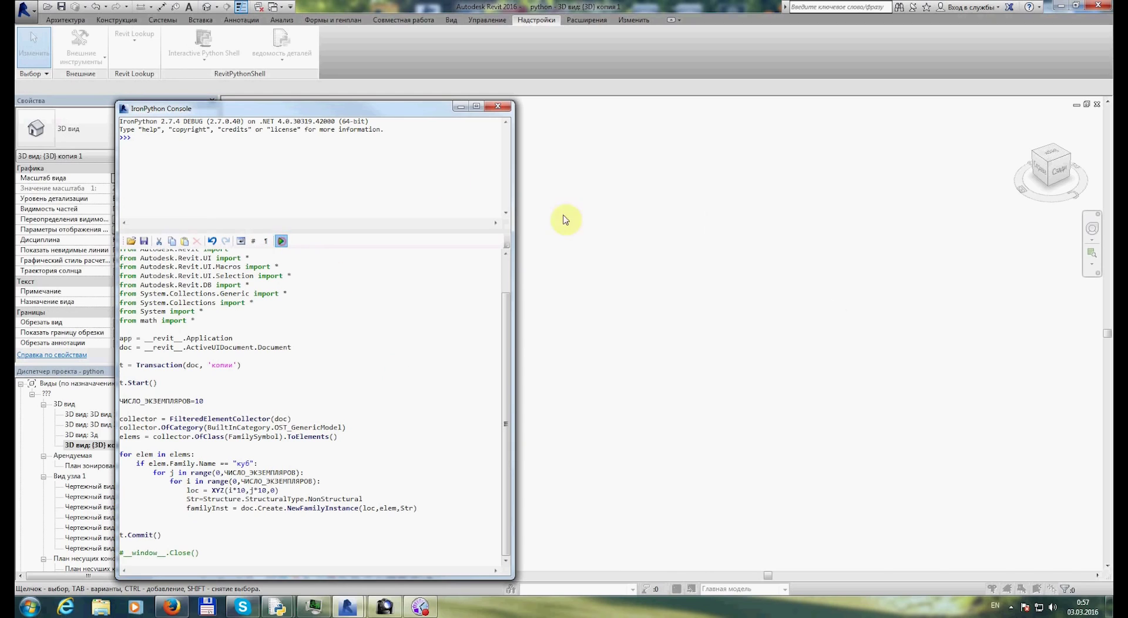
left_click_drag(380, 113, 364, 72)
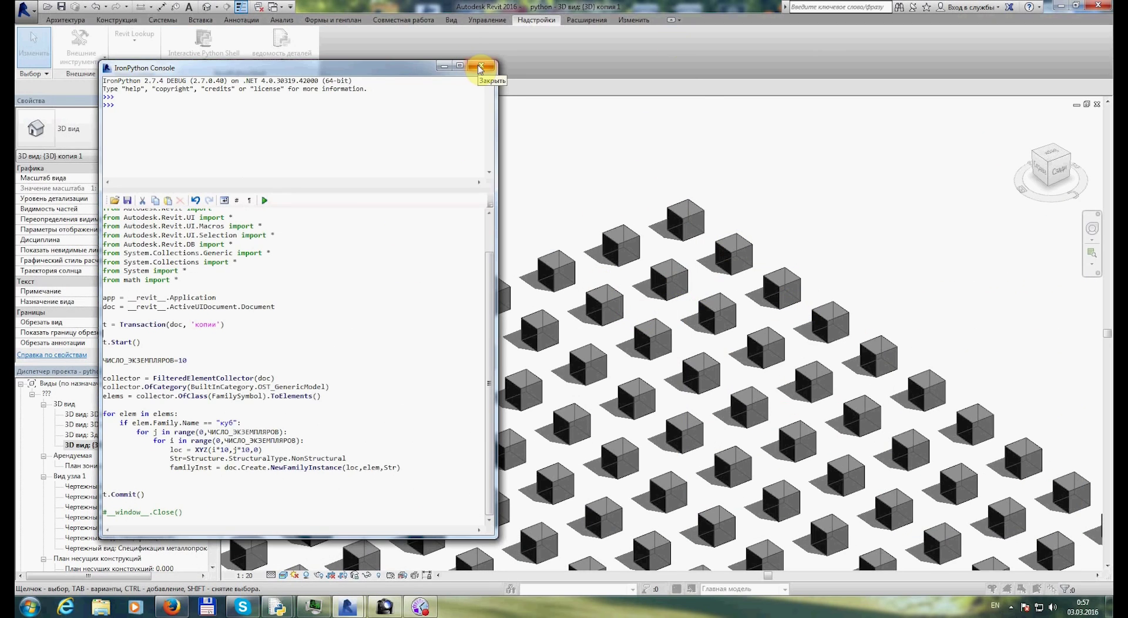
left_click(481, 69)
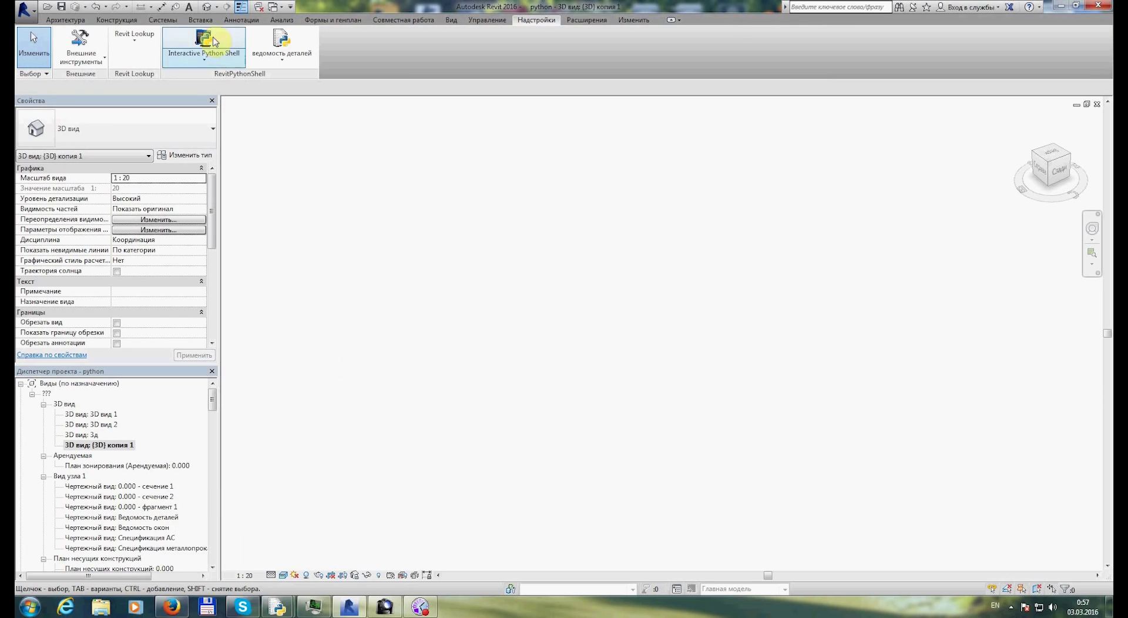
Reopen the script in the Python console, set the instance count to 10, and delete the placed cubes.
left_click(203, 44)
left_click_drag(319, 397, 308, 517)
left_click_drag(312, 378, 313, 150)
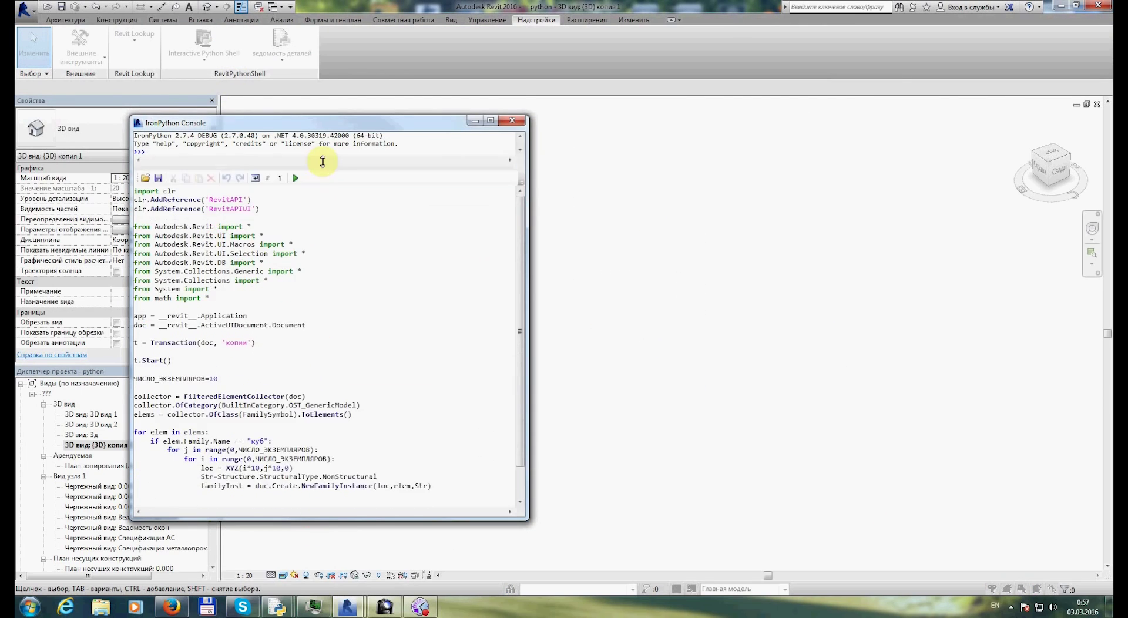
left_click_drag(344, 116, 329, 83)
left_click(211, 343)
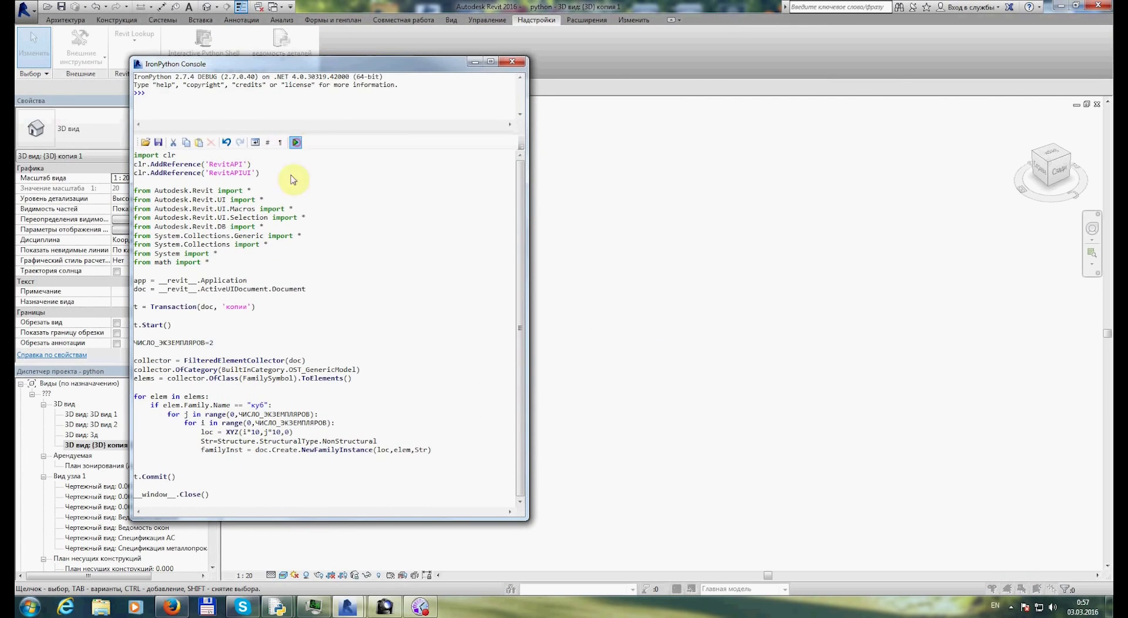
left_click_drag(562, 161, 713, 329)
key("Delete")
left_click(277, 607)
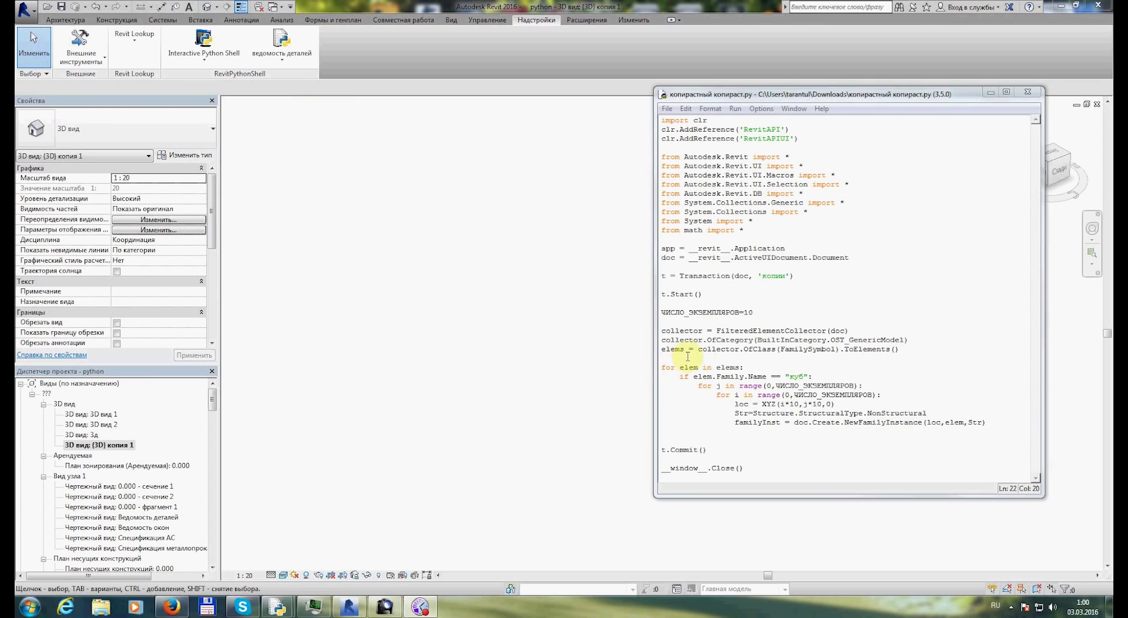
Open Technical_school-current_m.rvt in Revit 2019 and switch to its {3D} view.
left_click(788, 395)
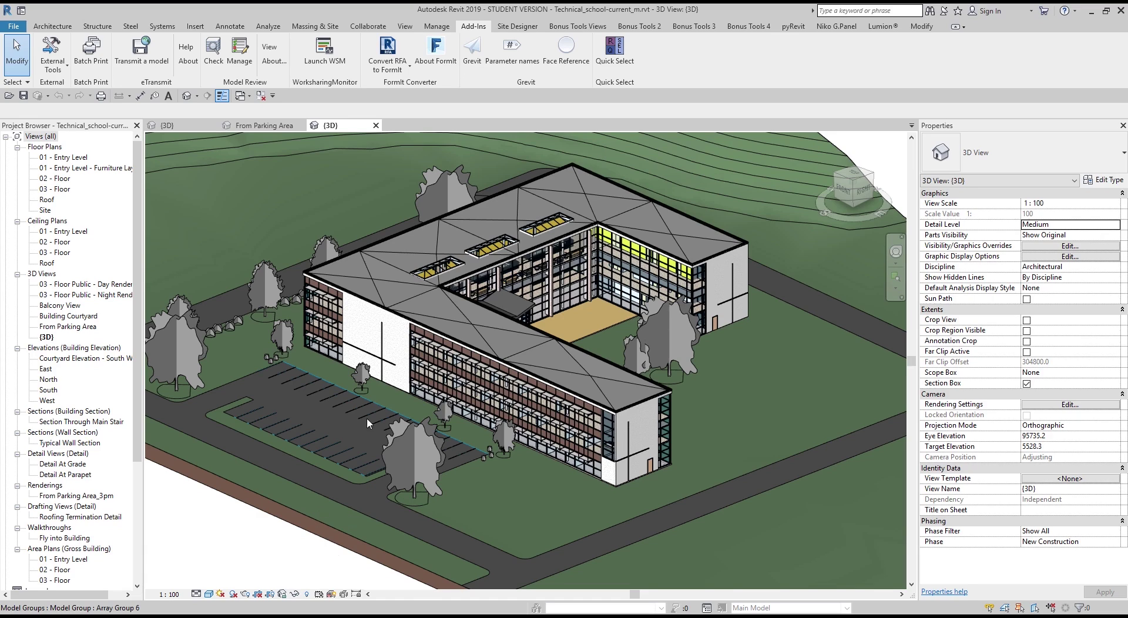
left_click(614, 53)
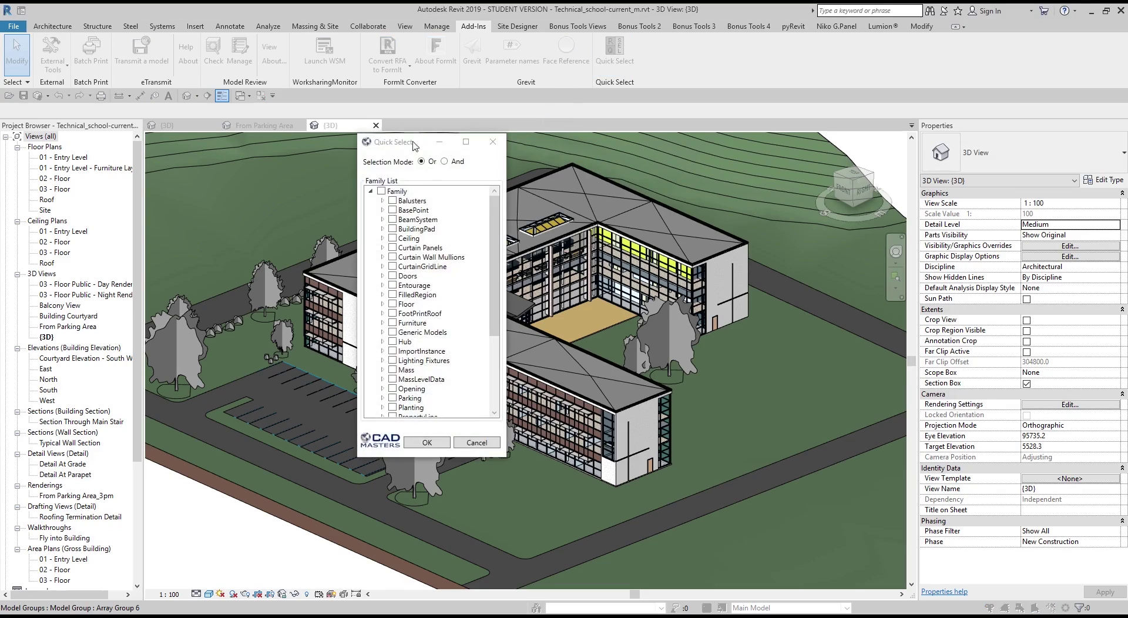
left_click_drag(576, 144, 167, 144)
scroll(176, 352, "down", 5)
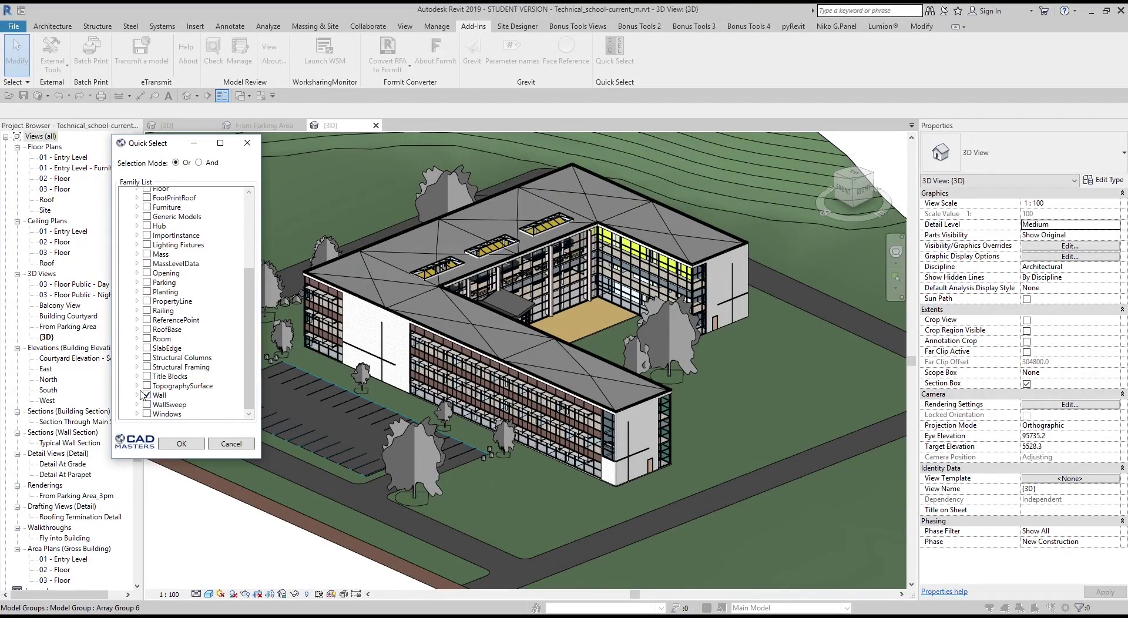
scroll(164, 359, "down", 3)
scroll(163, 359, "down", 1)
scroll(163, 359, "down", 4)
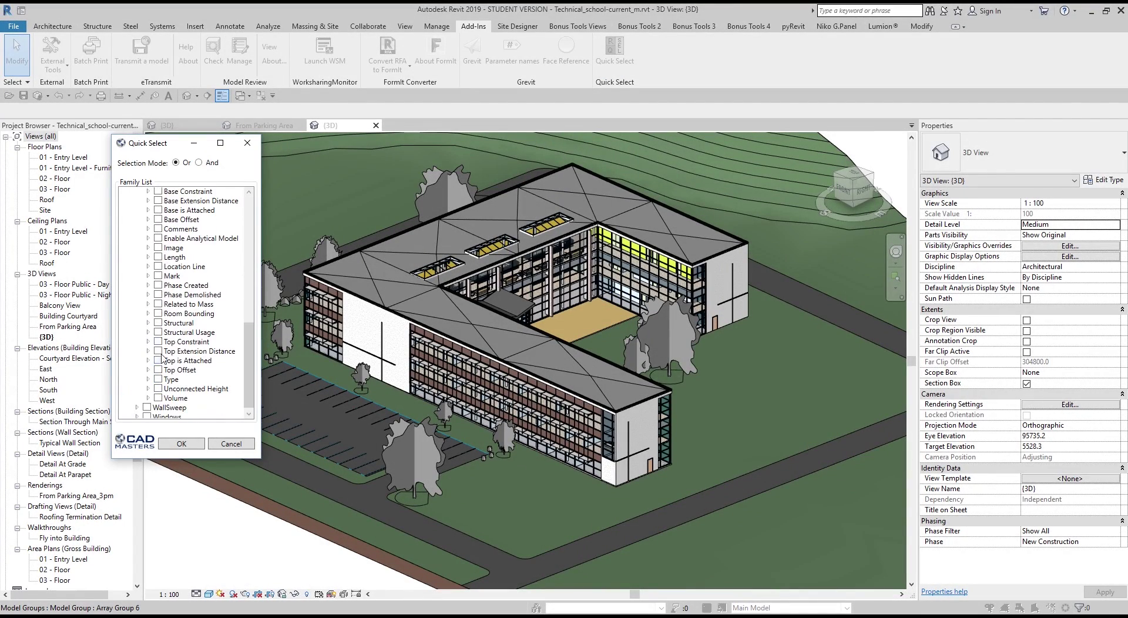
scroll(192, 324, "up", 1)
left_click(147, 219)
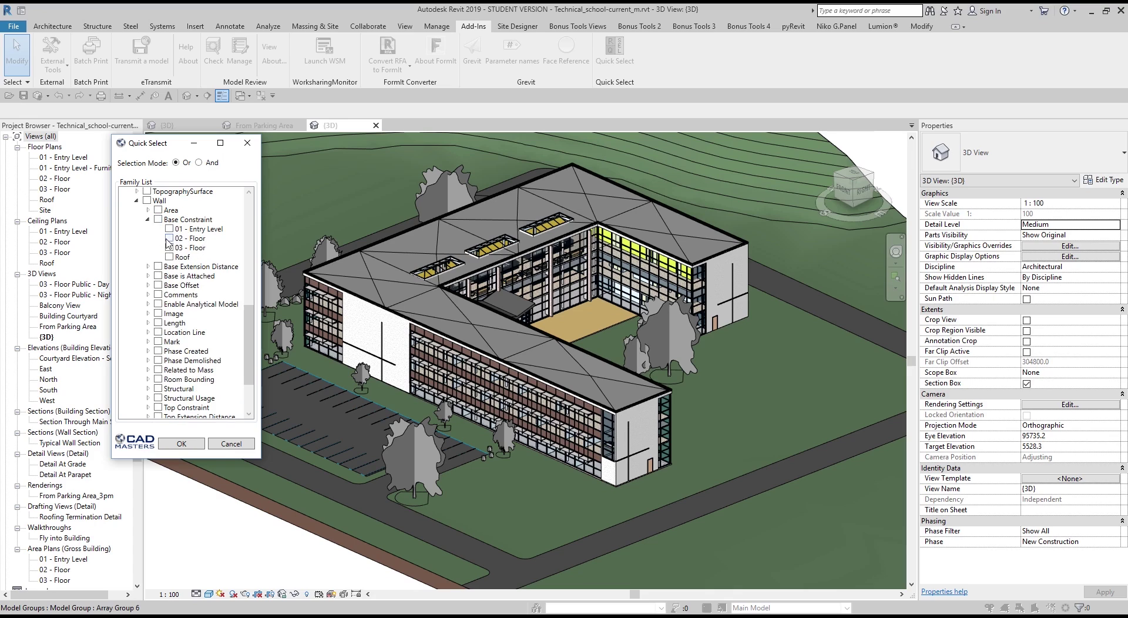
left_click(181, 443)
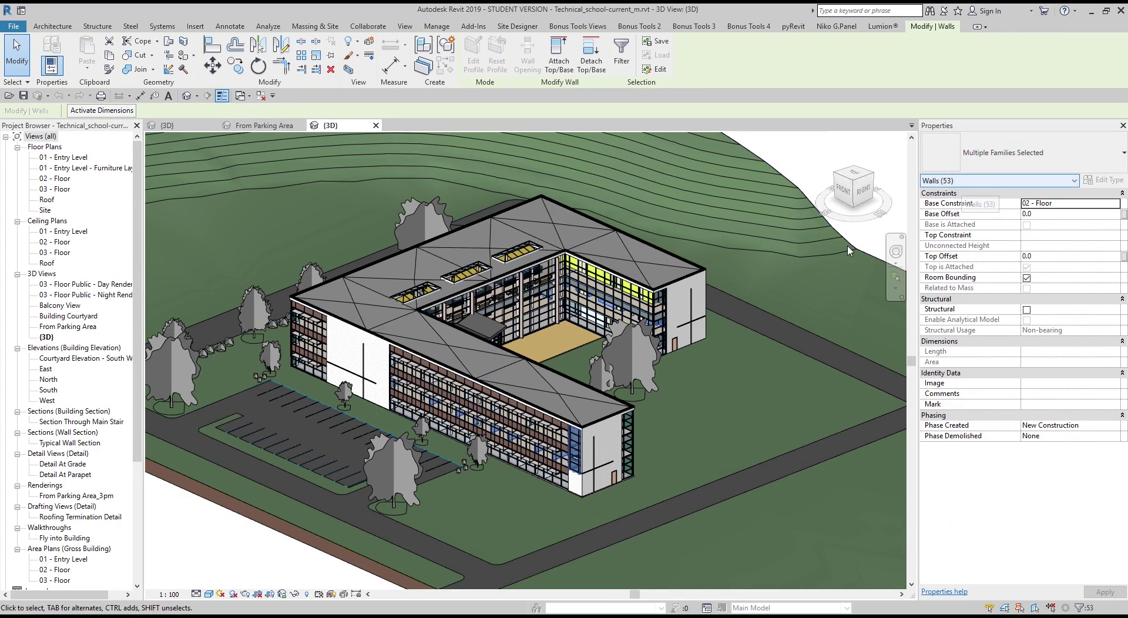
left_click(294, 594)
left_click(326, 552)
left_click(419, 494)
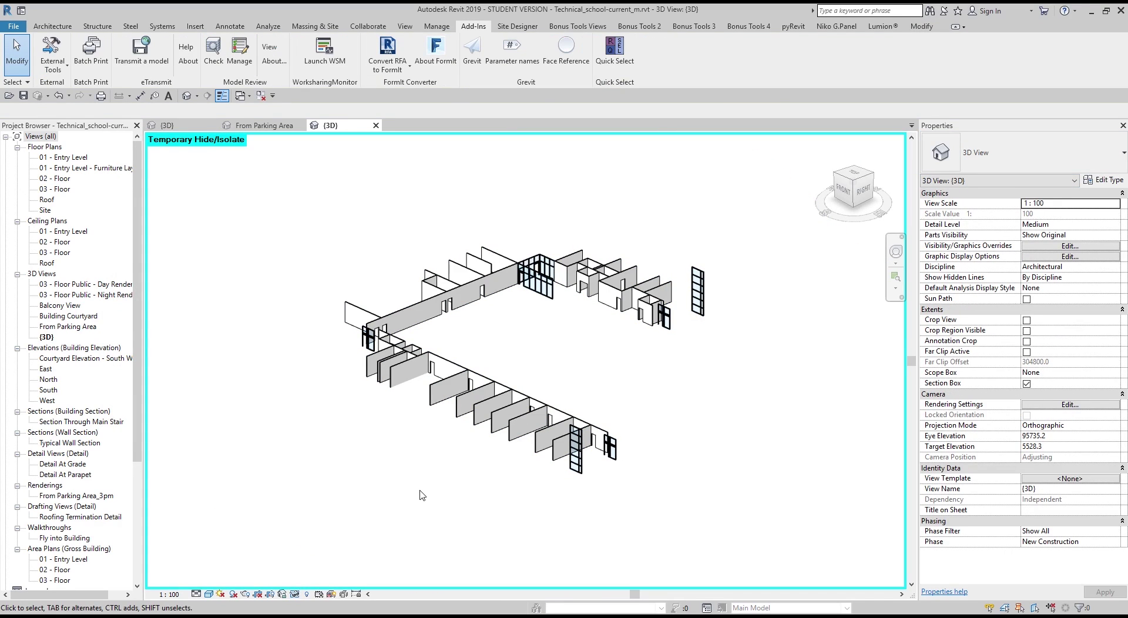
left_click(296, 594)
left_click(335, 581)
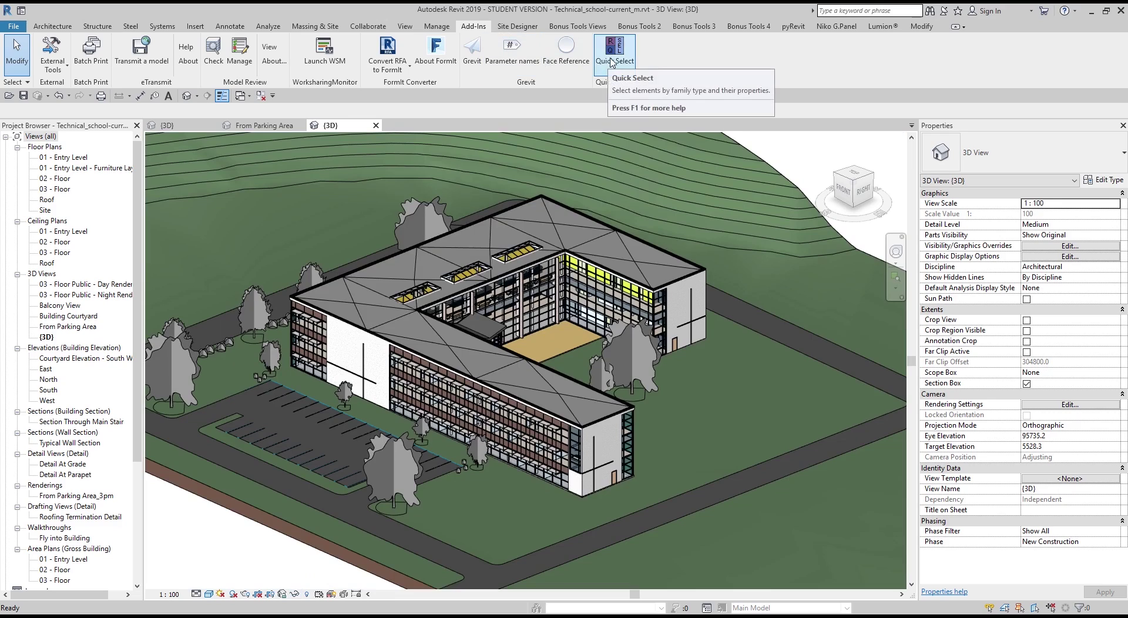
left_click(613, 63)
left_click_drag(420, 152, 209, 183)
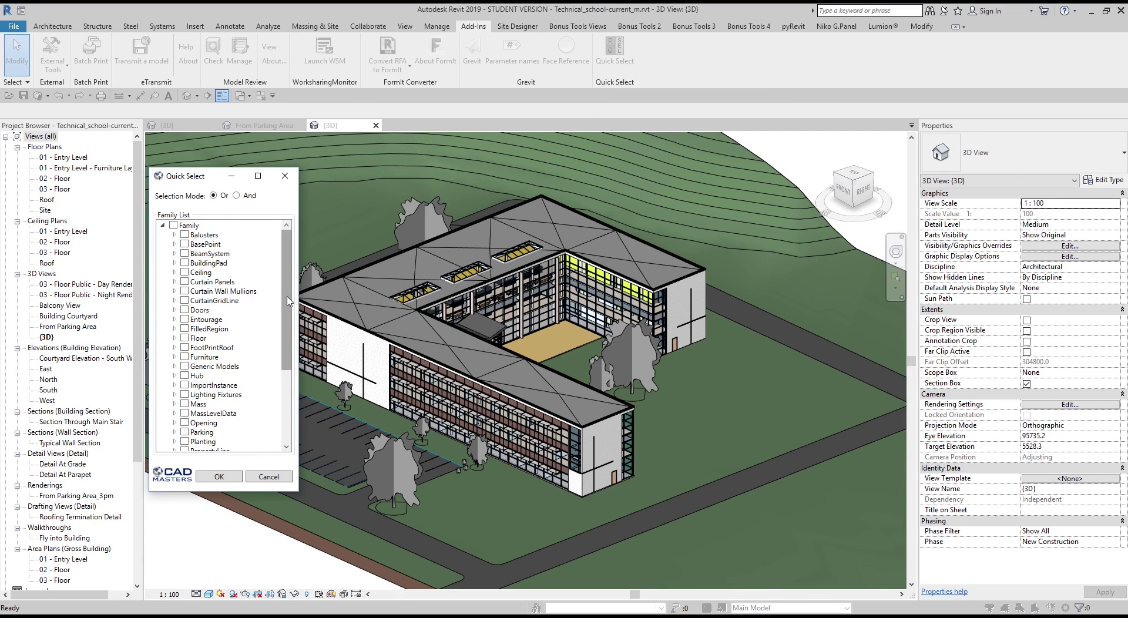
left_click(174, 309)
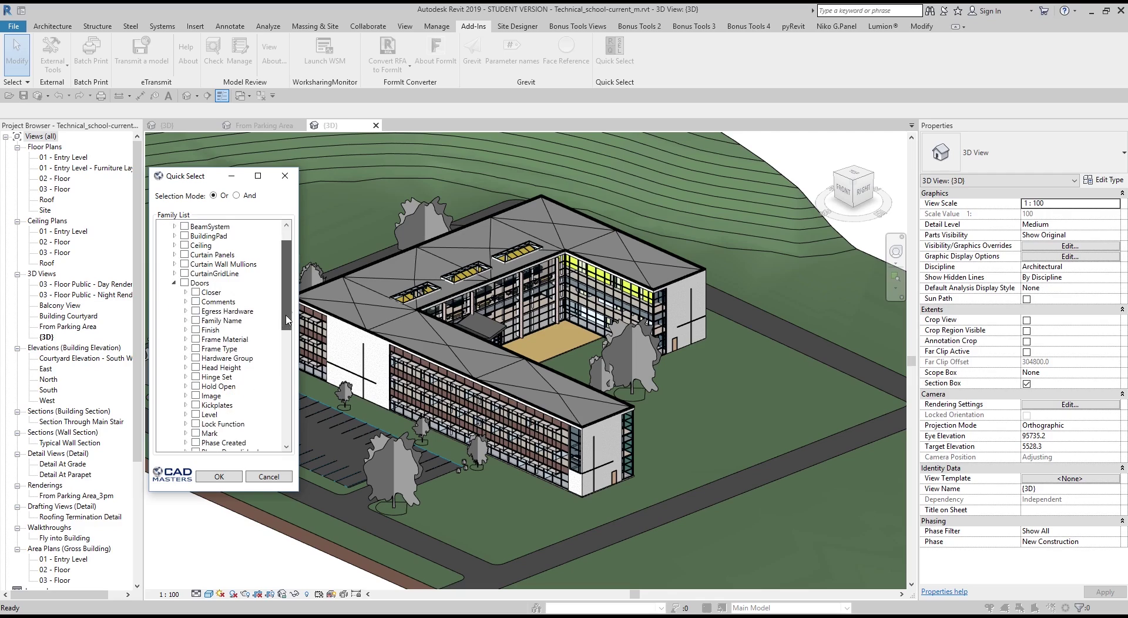
scroll(221, 334, "down", 1)
left_click(185, 316)
left_click_drag(298, 328, 342, 327)
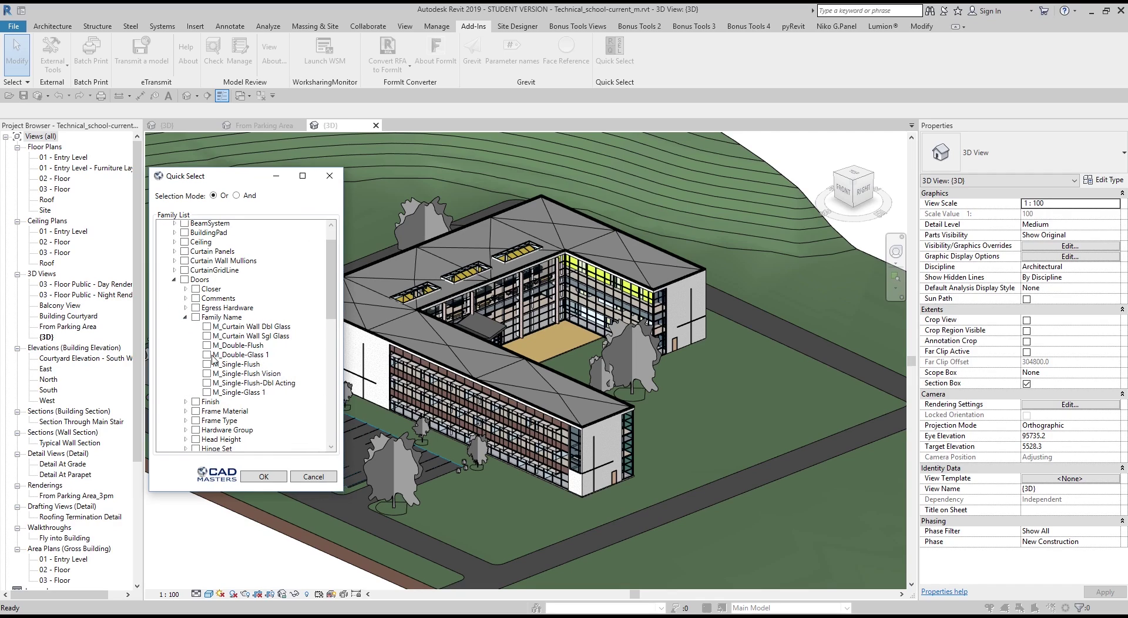
left_click(263, 476)
scroll(478, 261, "up", 5)
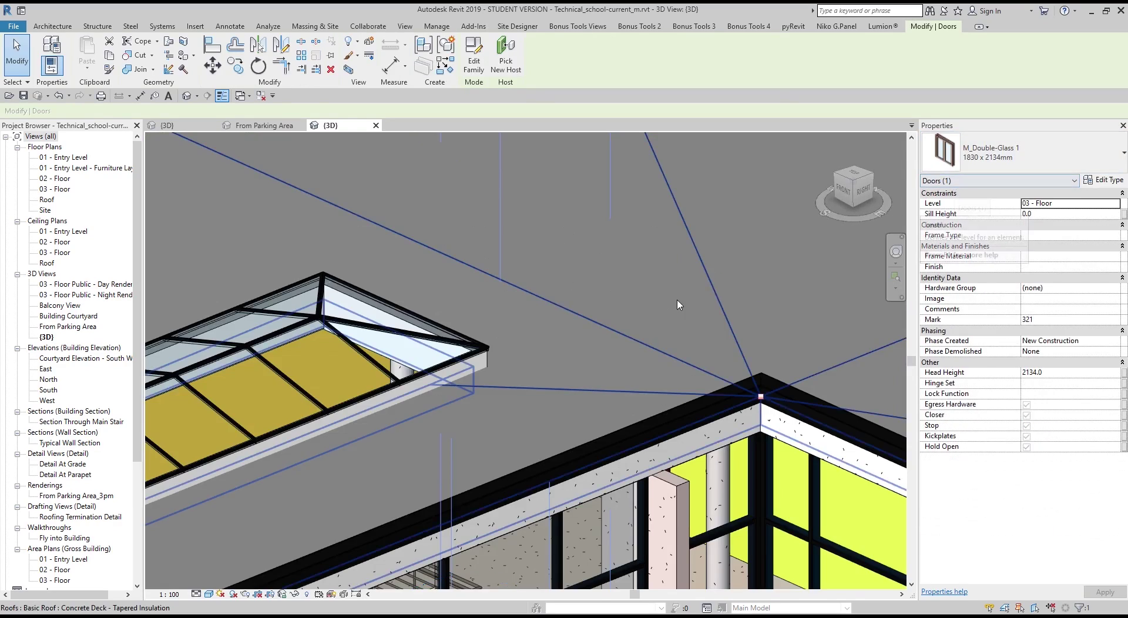
mouse_move(546, 282)
middle_mouse_down("shift")
mouse_move(478, 261)
mouse_move(335, 468)
middle_mouse_up("shift")
scroll(478, 261, "down", 5)
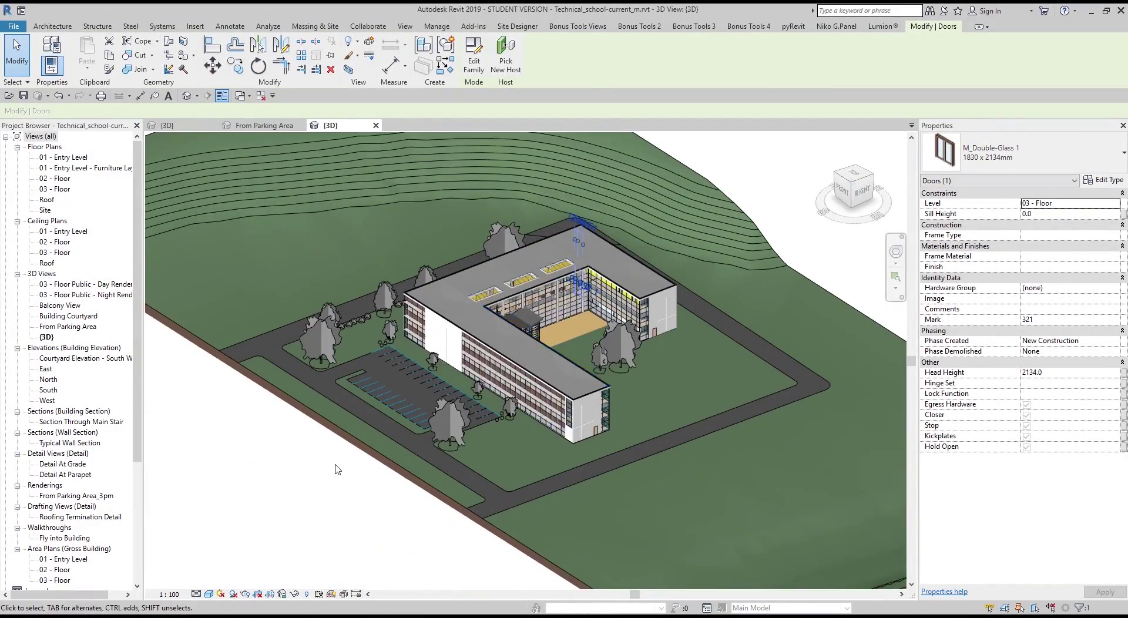
key("Escape")
left_click(474, 25)
left_click(614, 54)
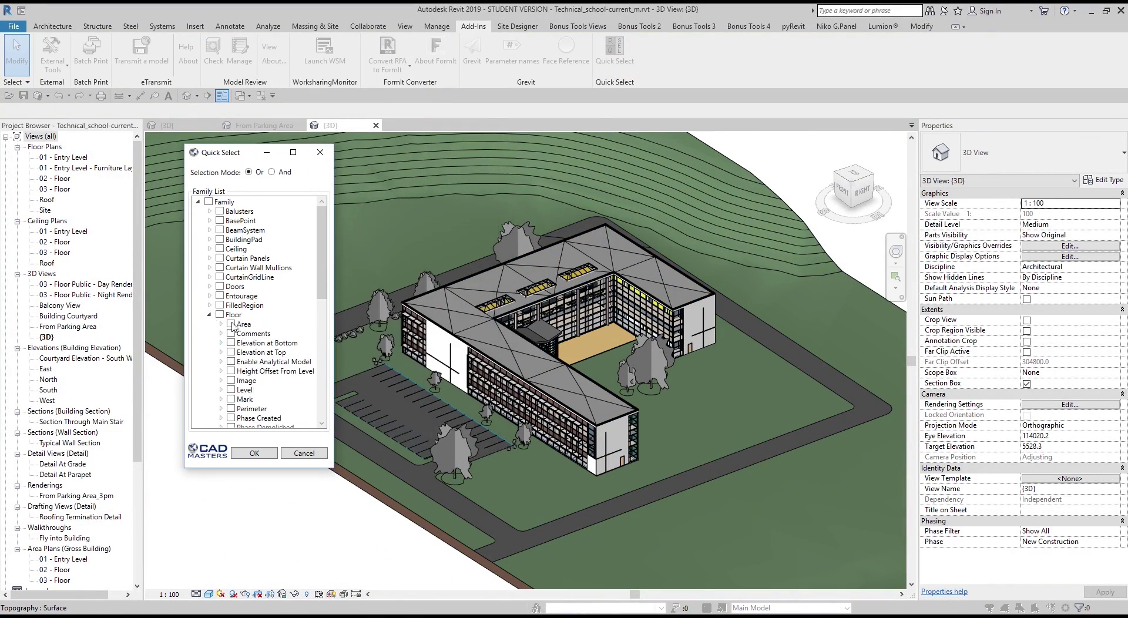
scroll(233, 327, "down", 4)
scroll(246, 335, "down", 5)
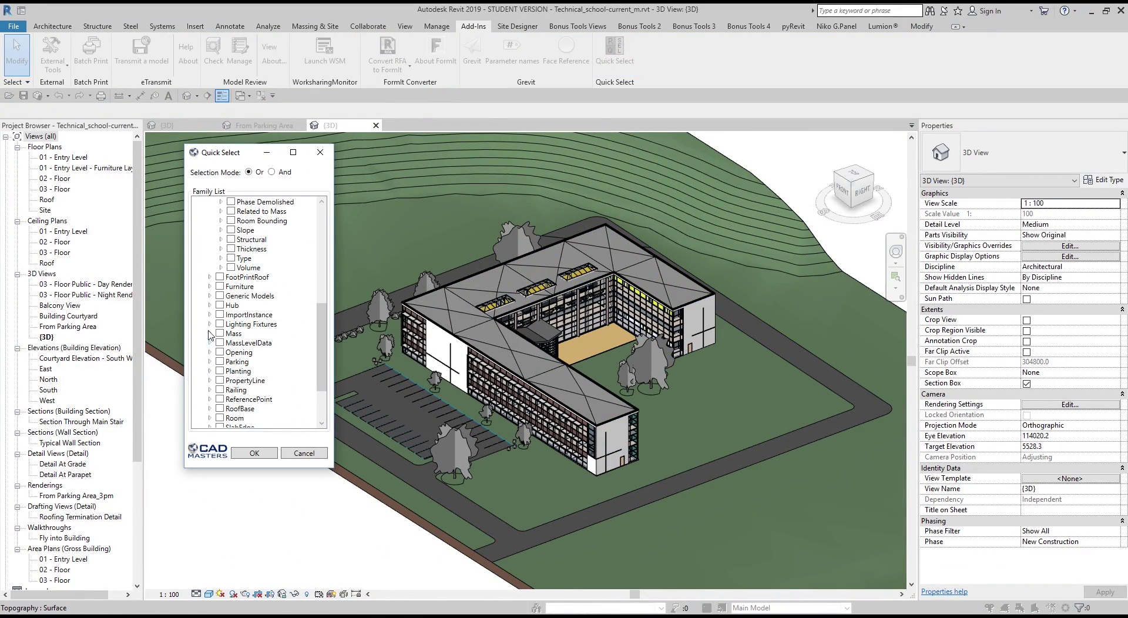
left_click(209, 286)
scroll(244, 351, "down", 5)
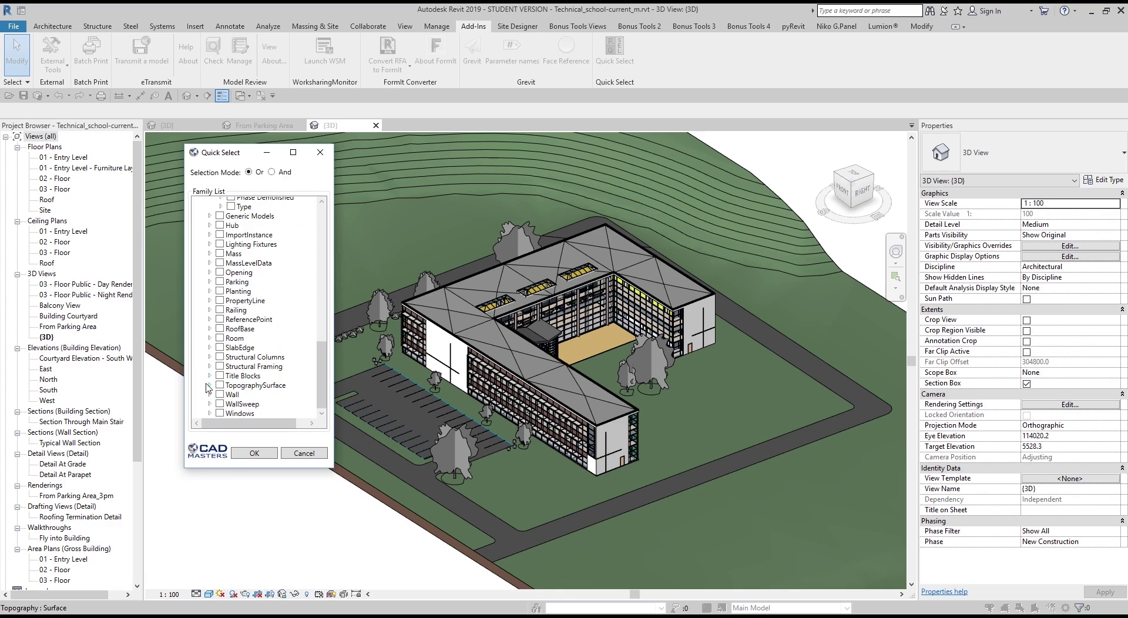
scroll(243, 352, "down", 4)
left_click(242, 276)
left_click(254, 451)
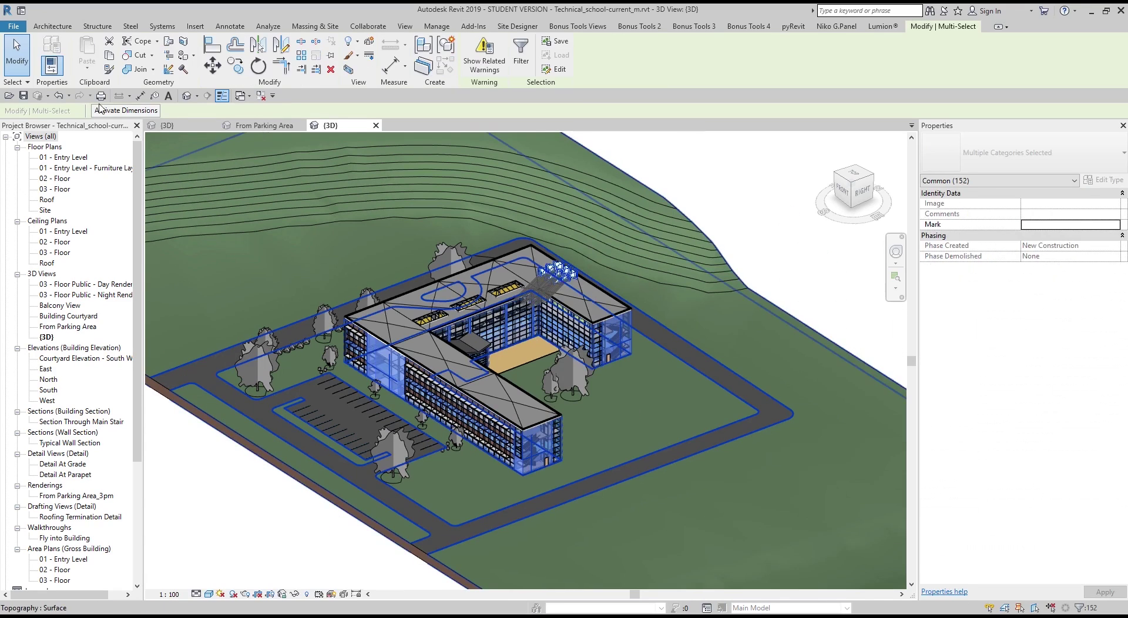
right_click(300, 514)
left_click(347, 556)
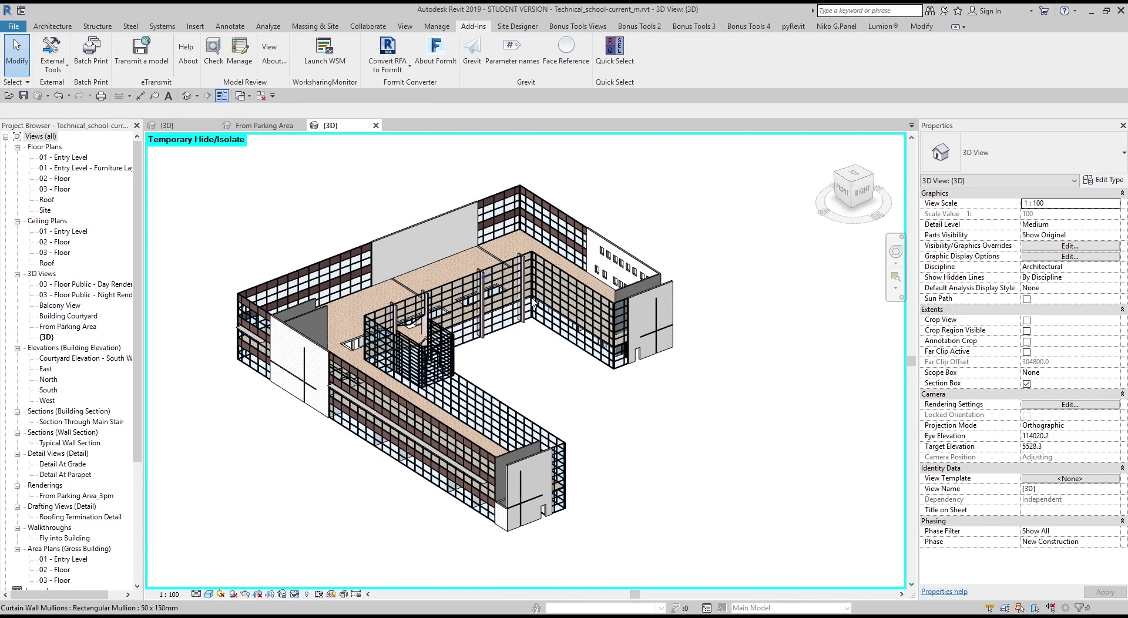
scroll(597, 419, "down", 2)
left_click(301, 584)
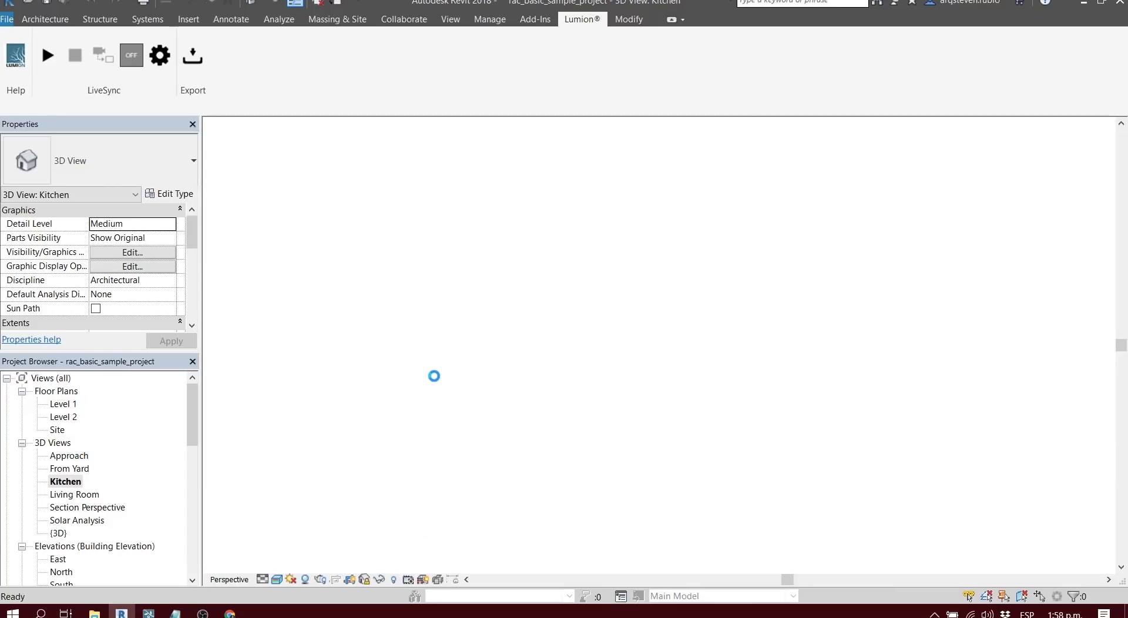
Open the From Yard 3D view and tile Revit beside the Lumion window.
double_click(70, 455)
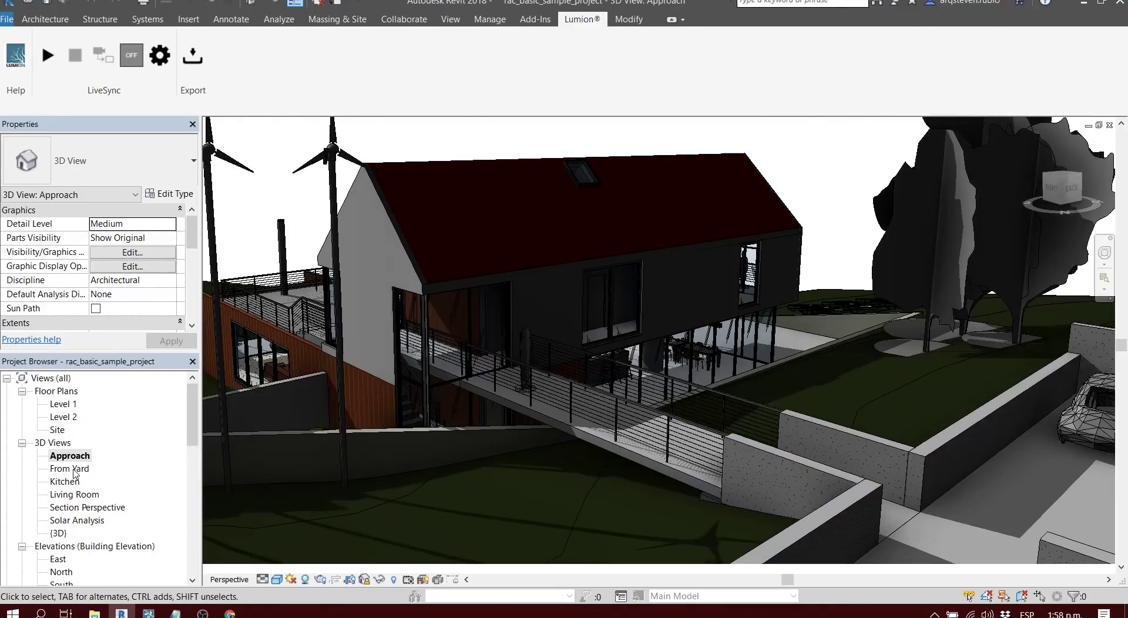
double_click(69, 468)
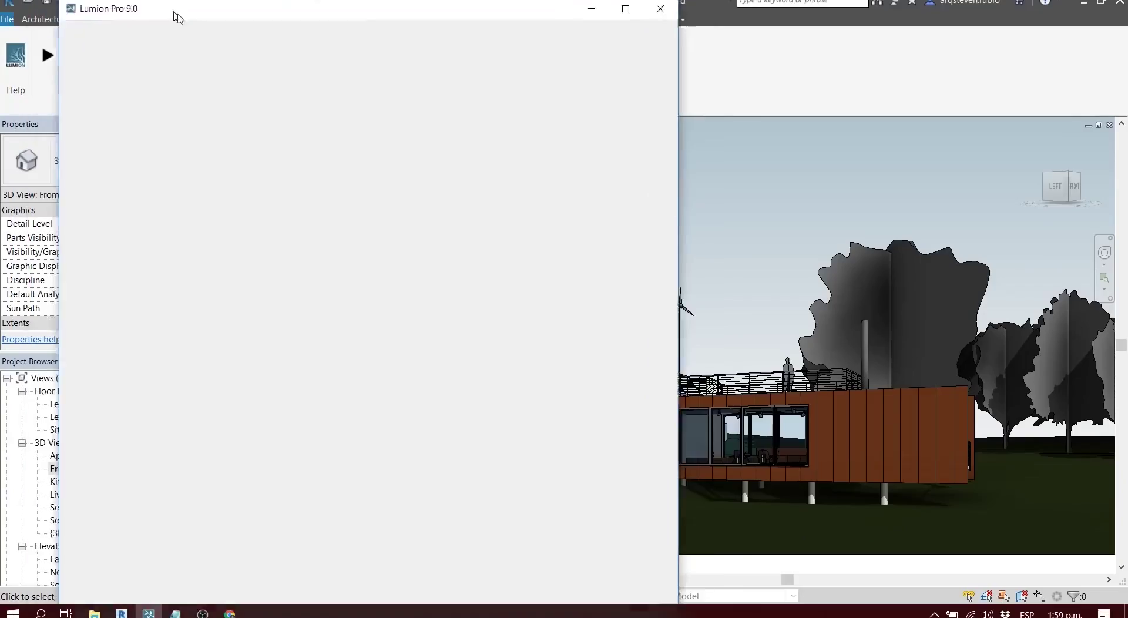
left_click_drag(174, 5, 729, 14)
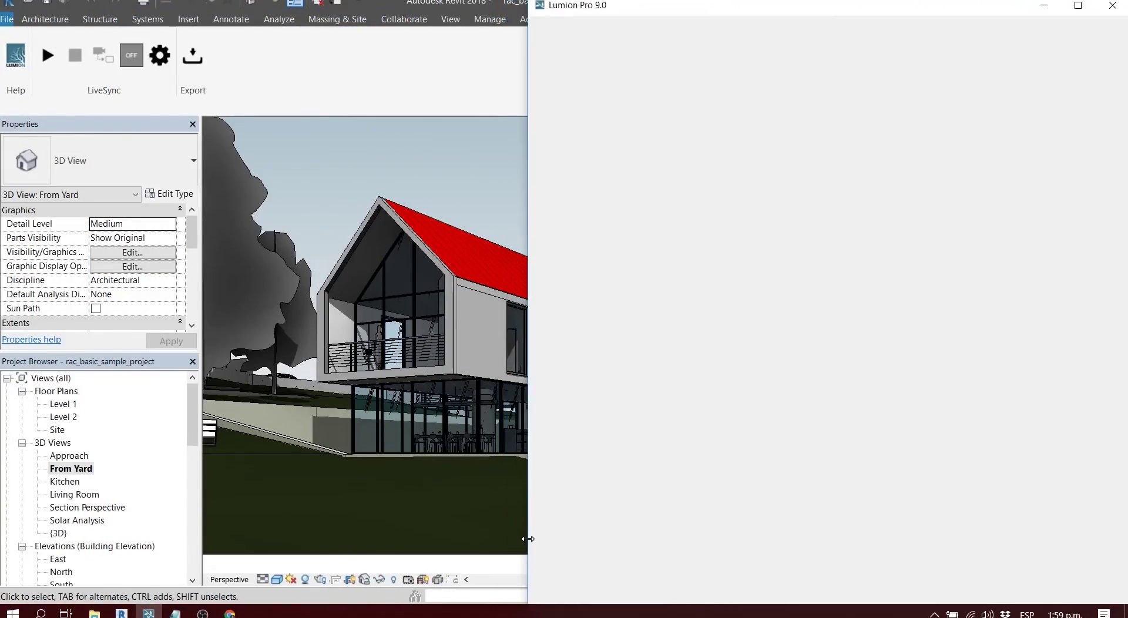
left_click(121, 614)
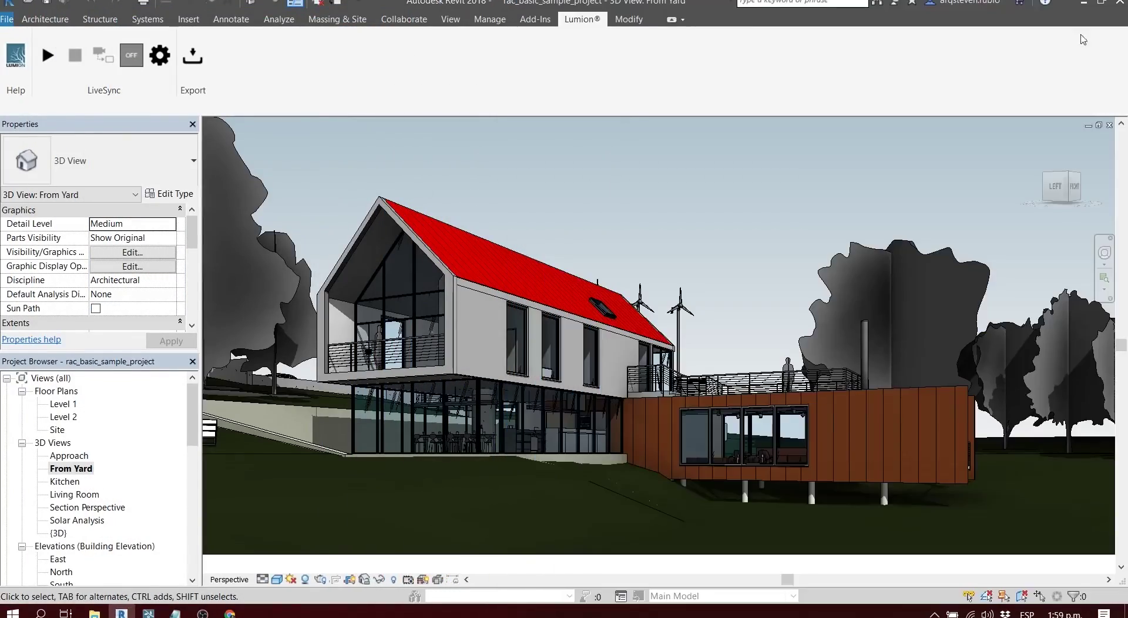
key("super+Left")
left_click_drag(516, 585, 551, 584)
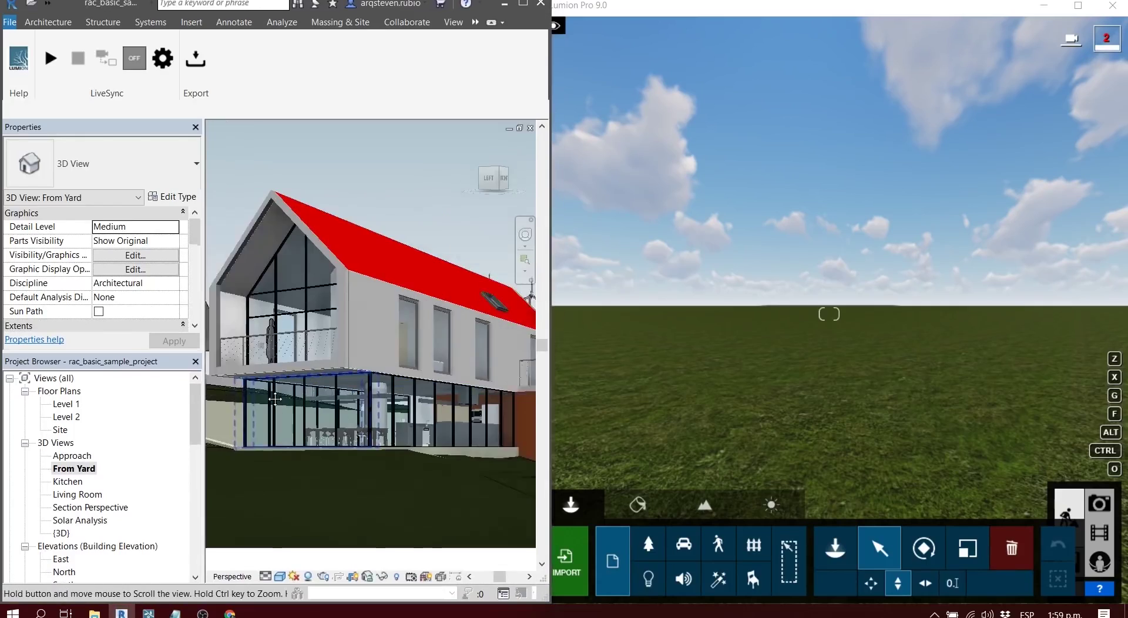
Start LiveSync to Lumion, orbit the house, and enlarge the crop region to fill the view.
middle_click_drag(370, 334, 5, 77, "shift")
left_click(51, 58)
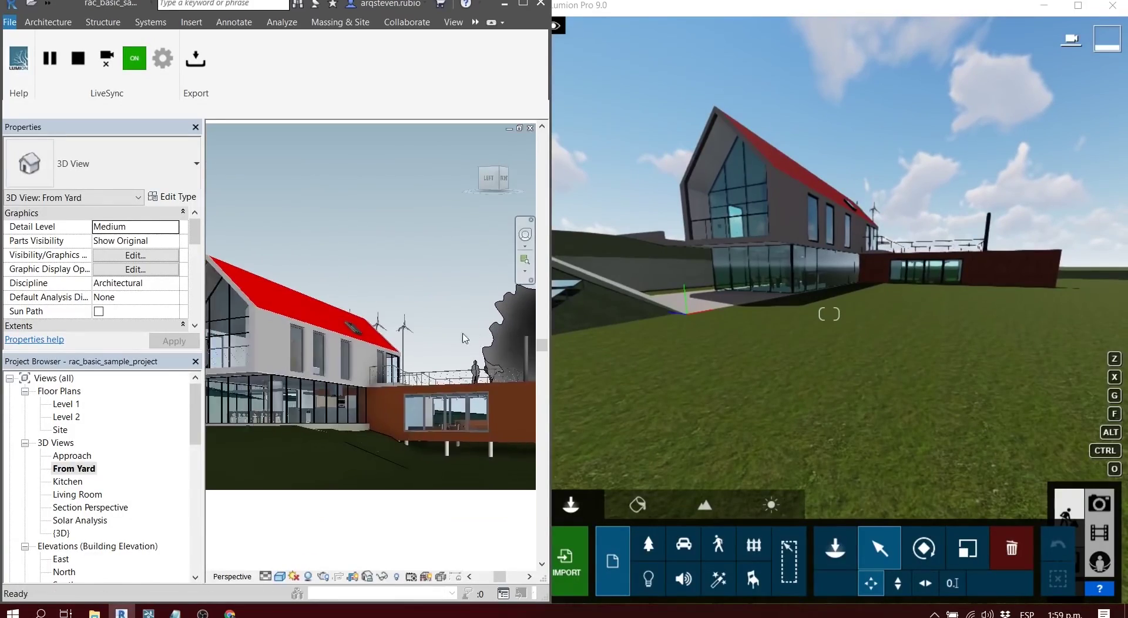
middle_click_drag(425, 344, 379, 374, "shift")
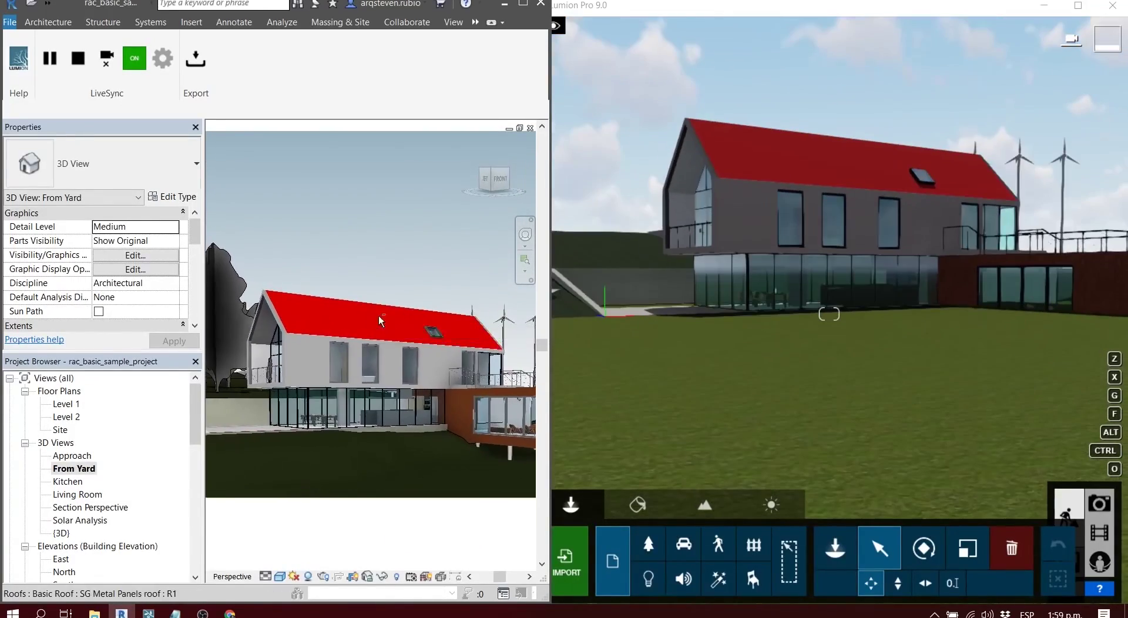
mouse_move(379, 374)
middle_mouse_down("shift")
mouse_move(495, 263)
mouse_move(423, 291)
middle_mouse_up("shift")
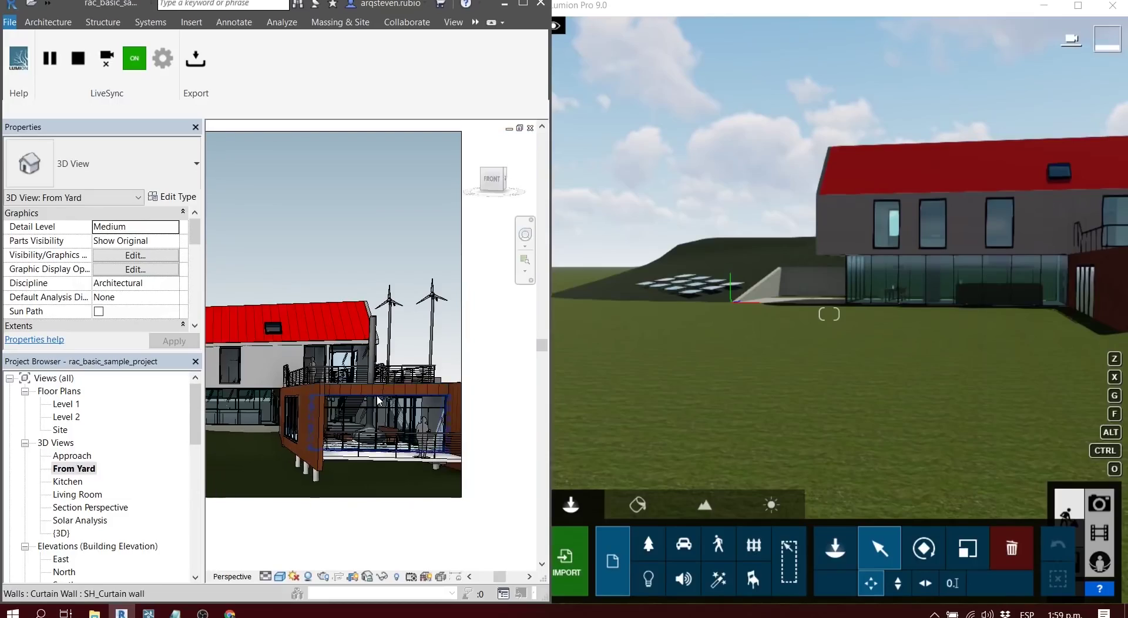
left_click(850, 13)
scroll(401, 391, "up", 5)
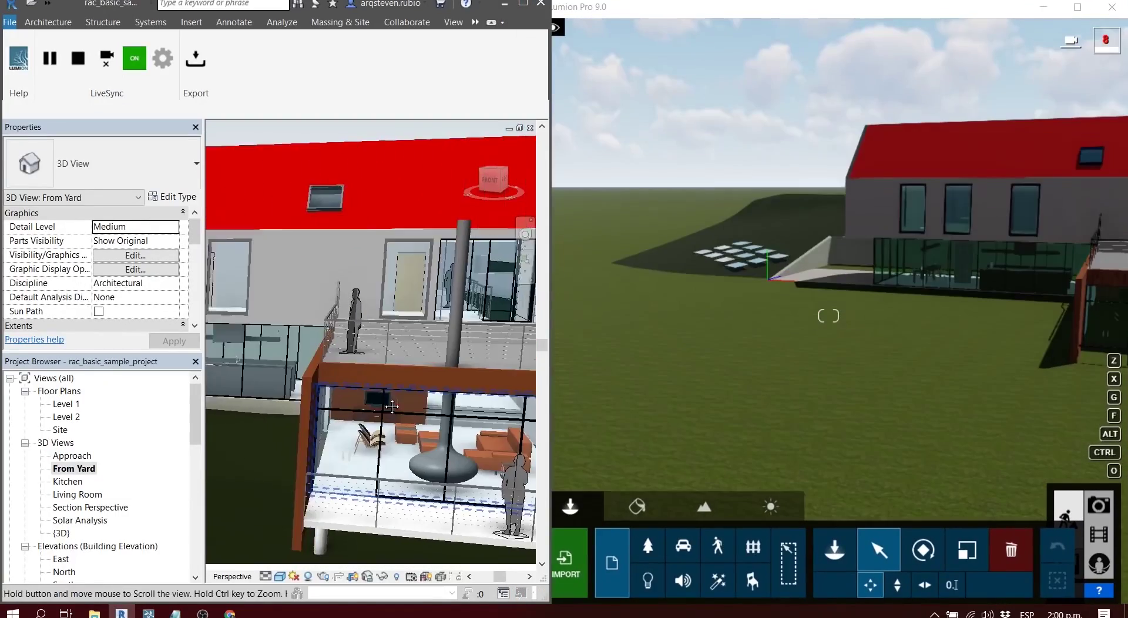
mouse_move(401, 392)
middle_mouse_down("shift")
mouse_move(353, 391)
mouse_move(300, 414)
middle_mouse_up("shift")
scroll(320, 392, "down", 5)
left_click(298, 441)
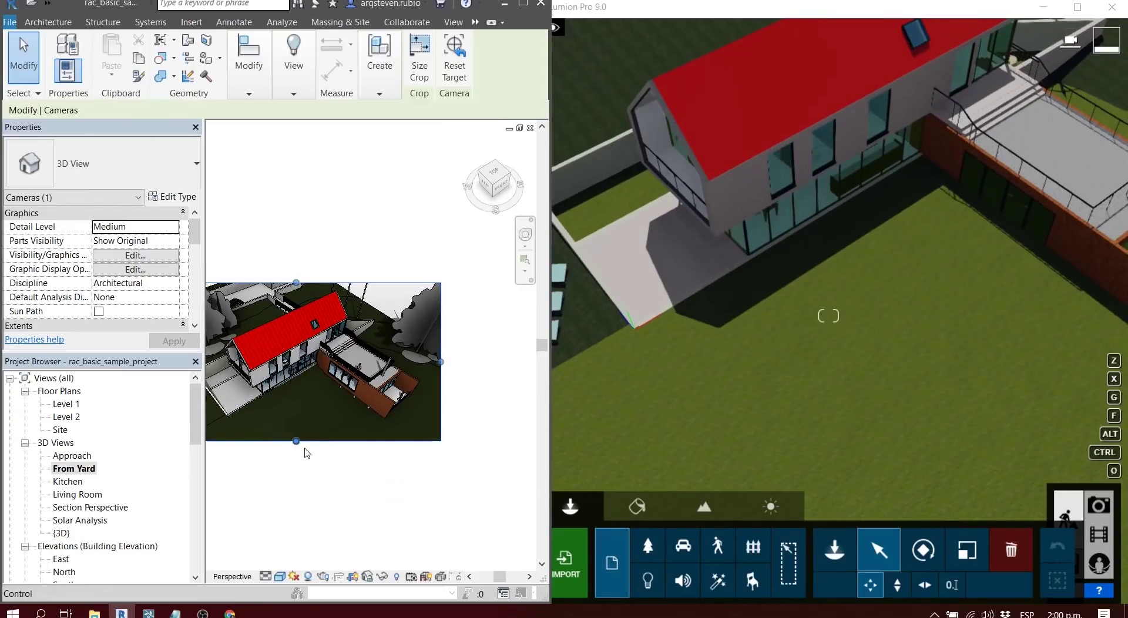
left_click_drag(442, 377, 514, 378)
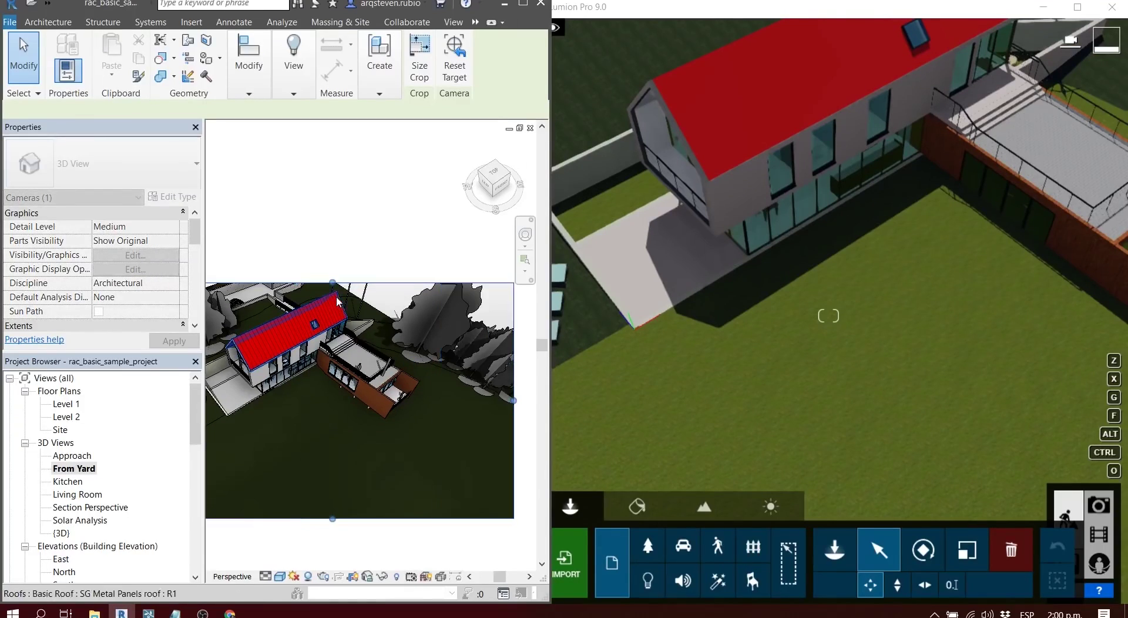
left_click_drag(296, 282, 296, 184)
mouse_move(347, 261)
middle_mouse_down("shift")
mouse_move(329, 389)
mouse_move(356, 387)
middle_mouse_up("shift")
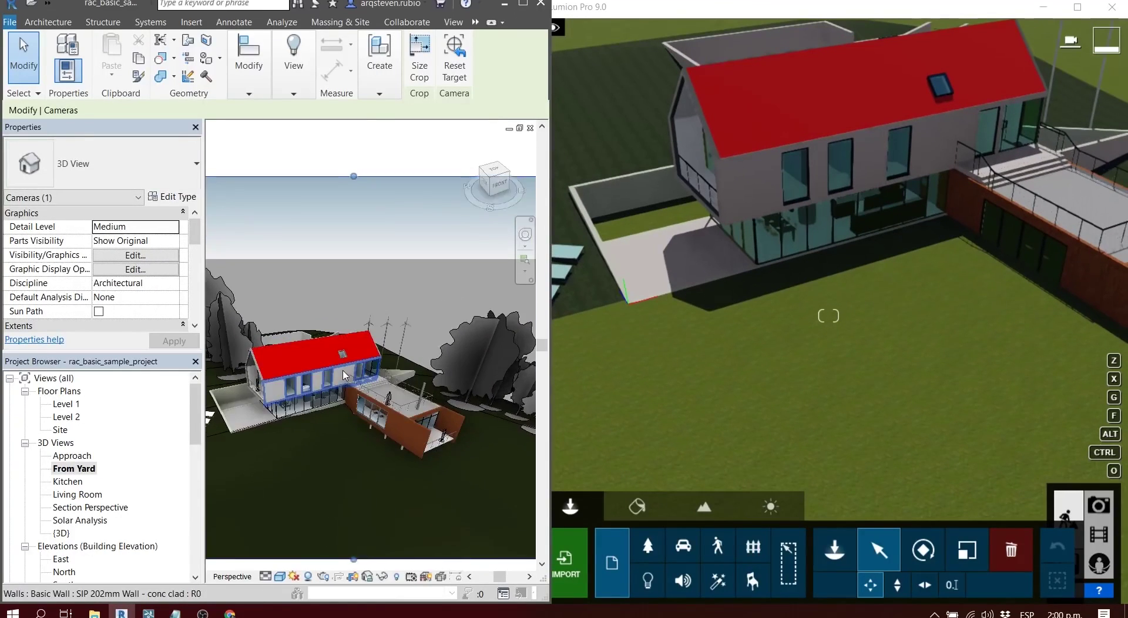
scroll(356, 387, "up", 2)
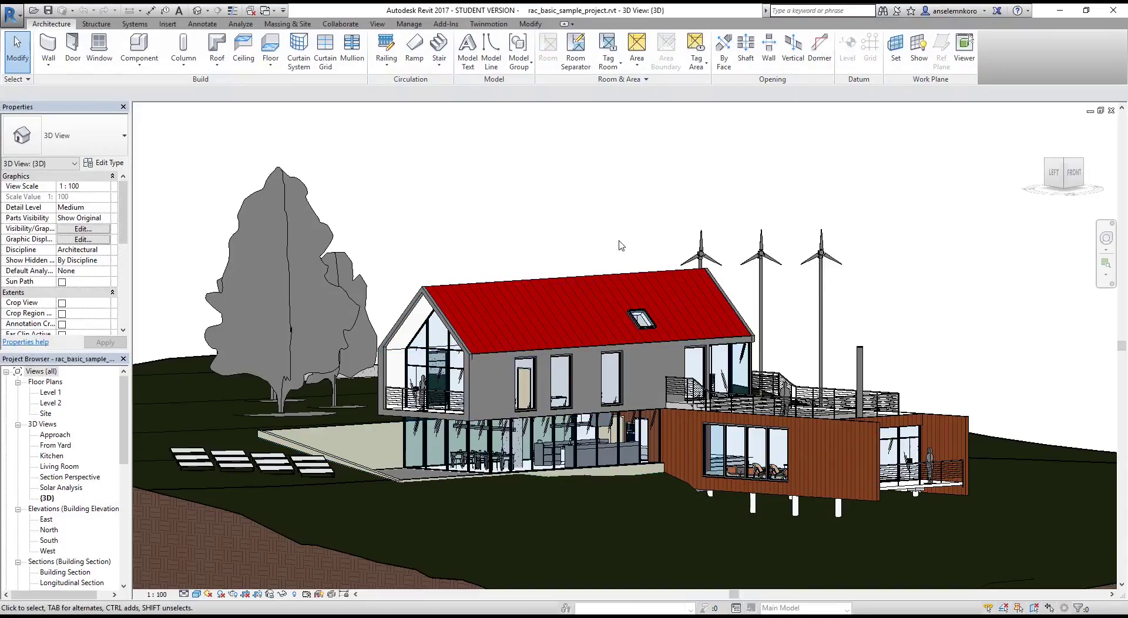
Send the house model to Twinmotion with See in Twinmotion as a New project.
middle_click_drag(888, 328, 871, 436, "shift")
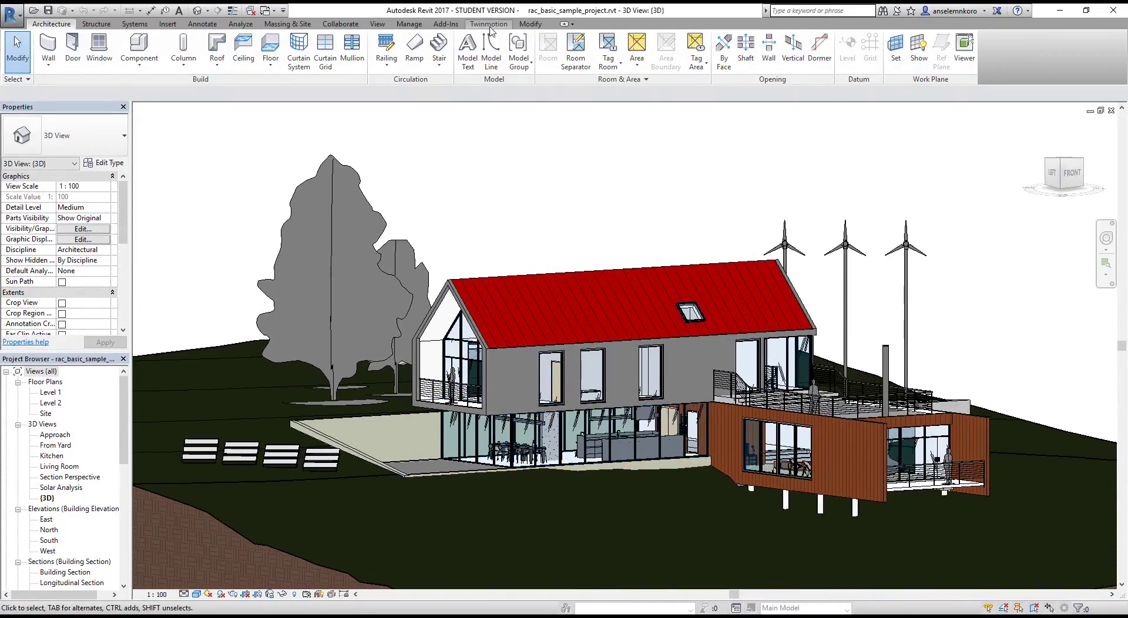
left_click(488, 23)
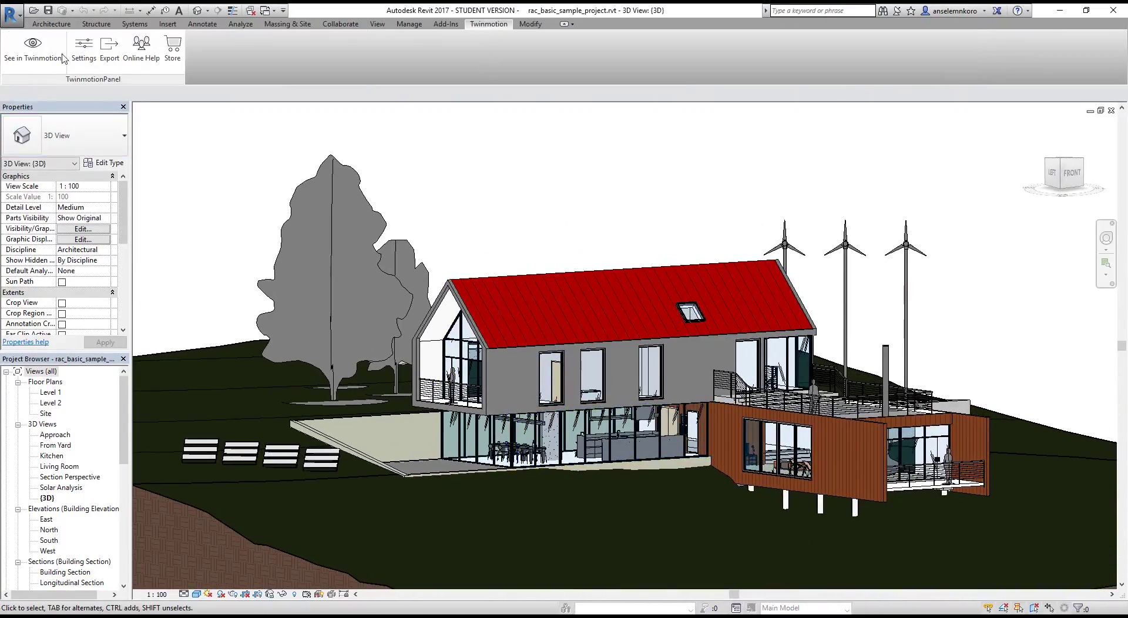
left_click(19, 48)
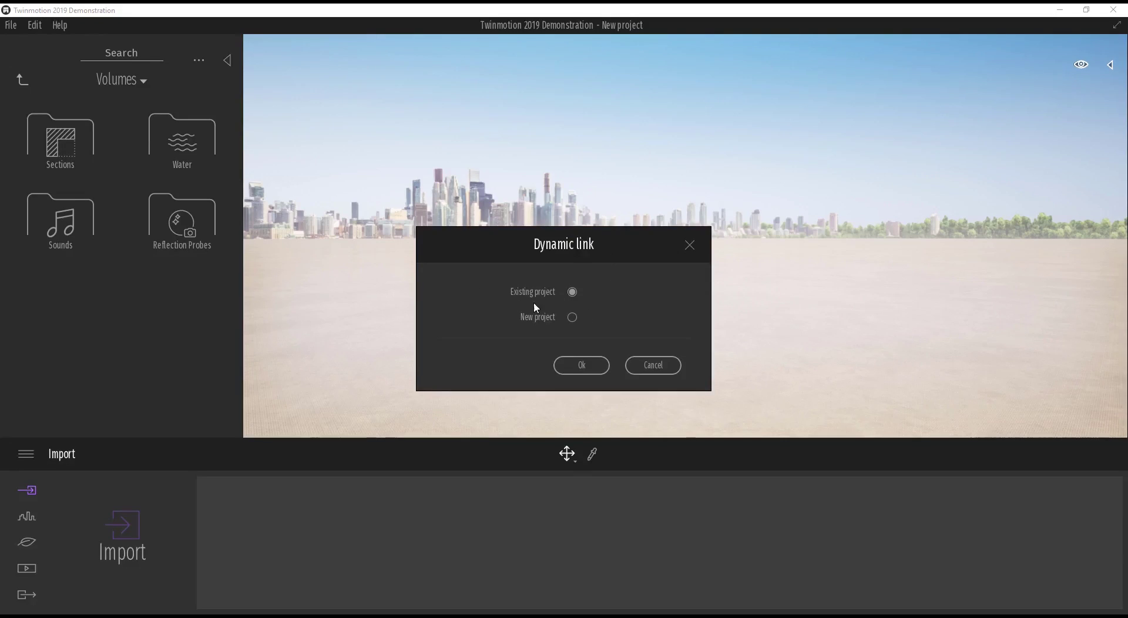
left_click(572, 315)
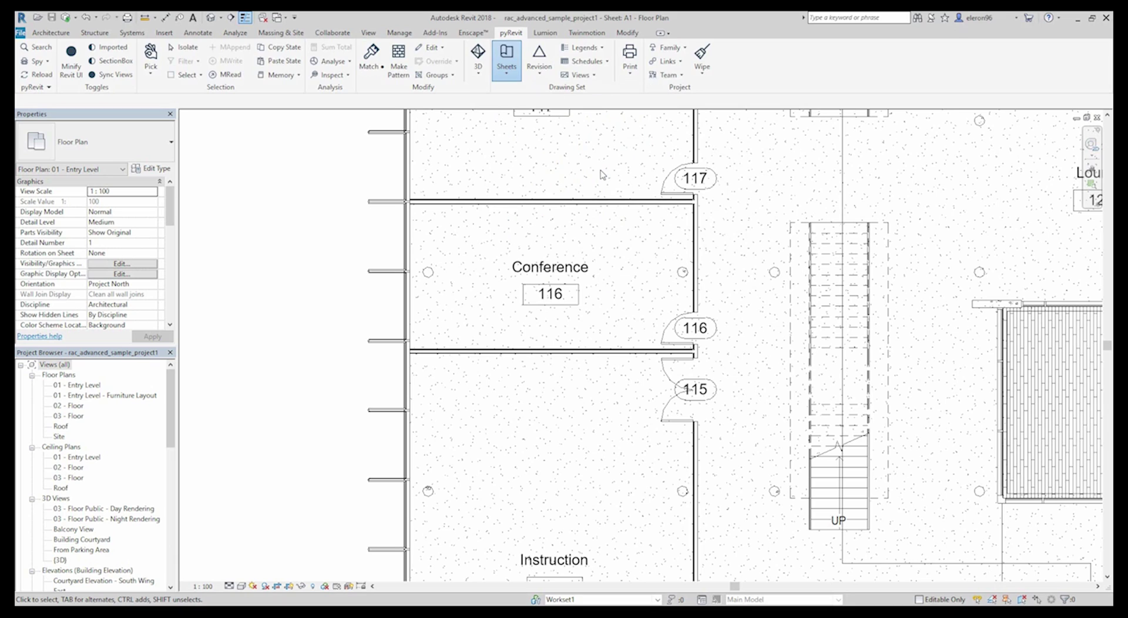
Open rac_basic_sample_project and copy the sheets into it with pyRevit's Copy Sheets to Open Documents.
left_click(635, 319)
left_click(19, 32)
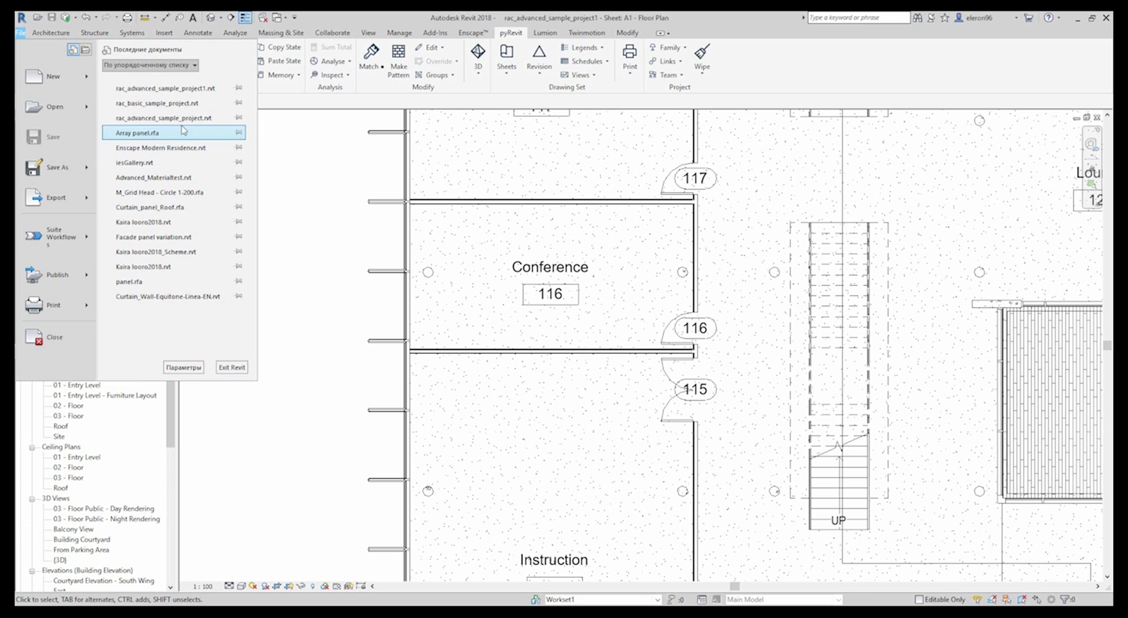
left_click(176, 103)
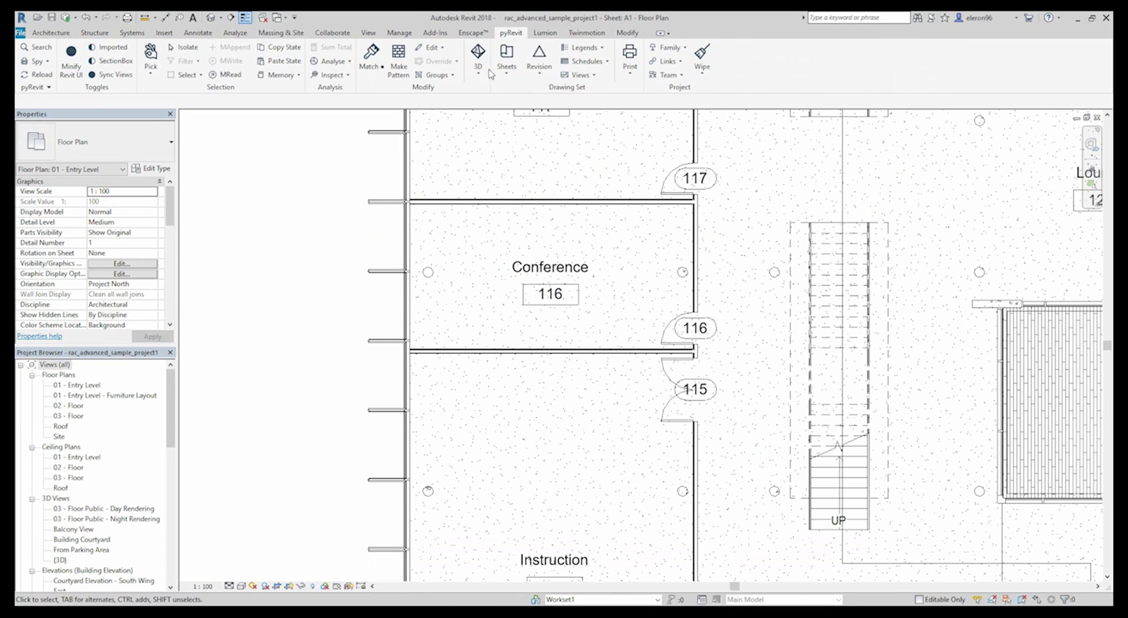
left_click(506, 62)
left_click(541, 181)
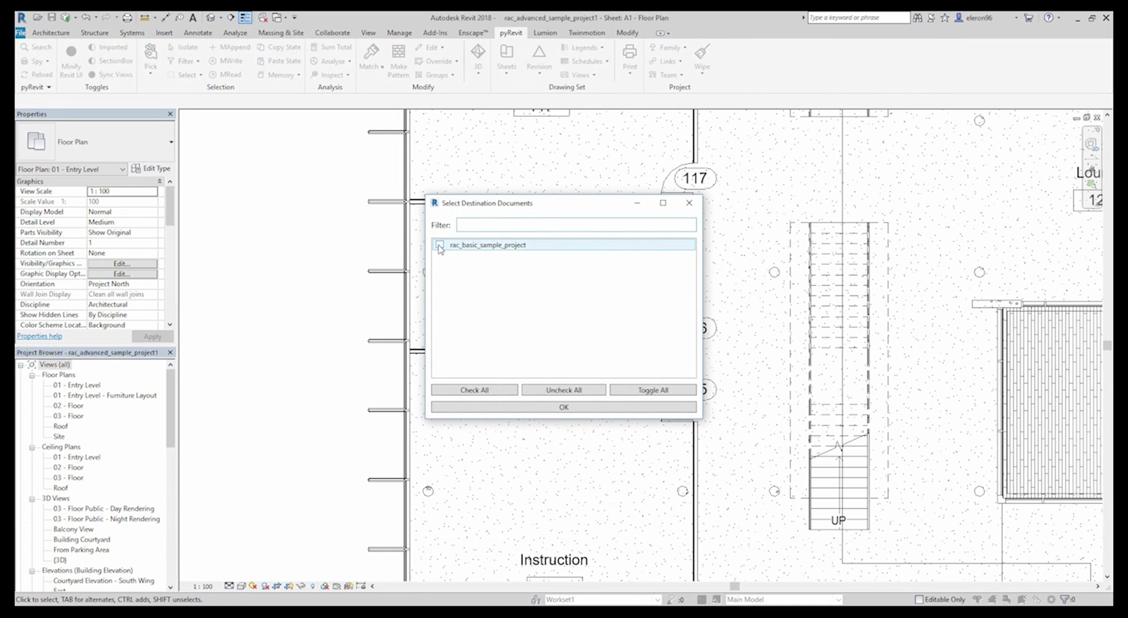
left_click(558, 406)
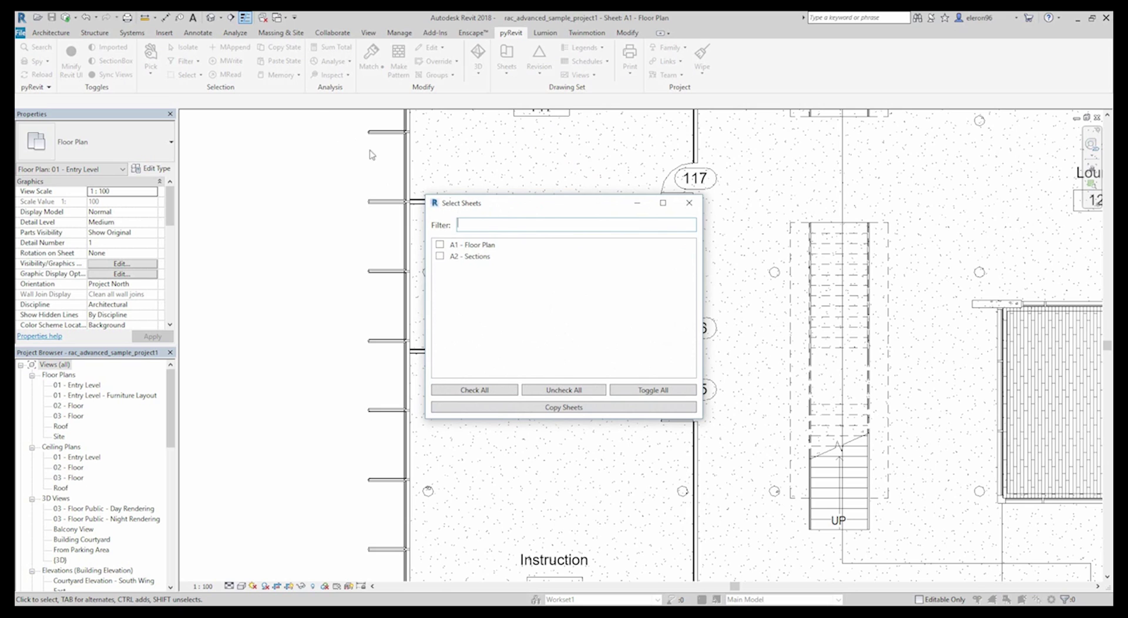
left_click(563, 407)
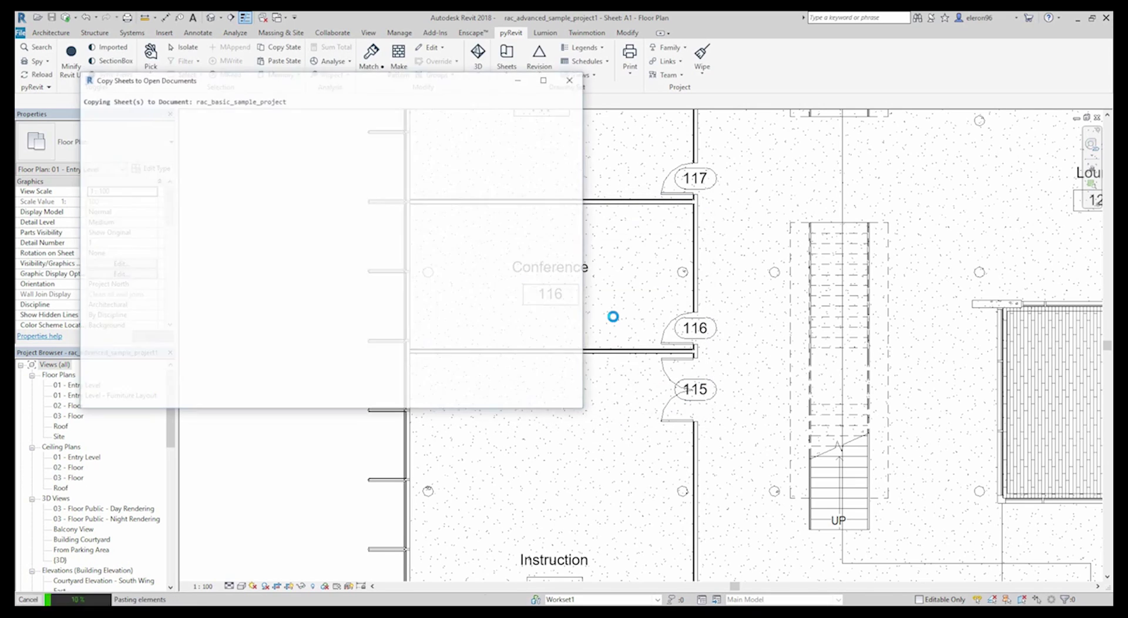
scroll(88, 475, "down", 10)
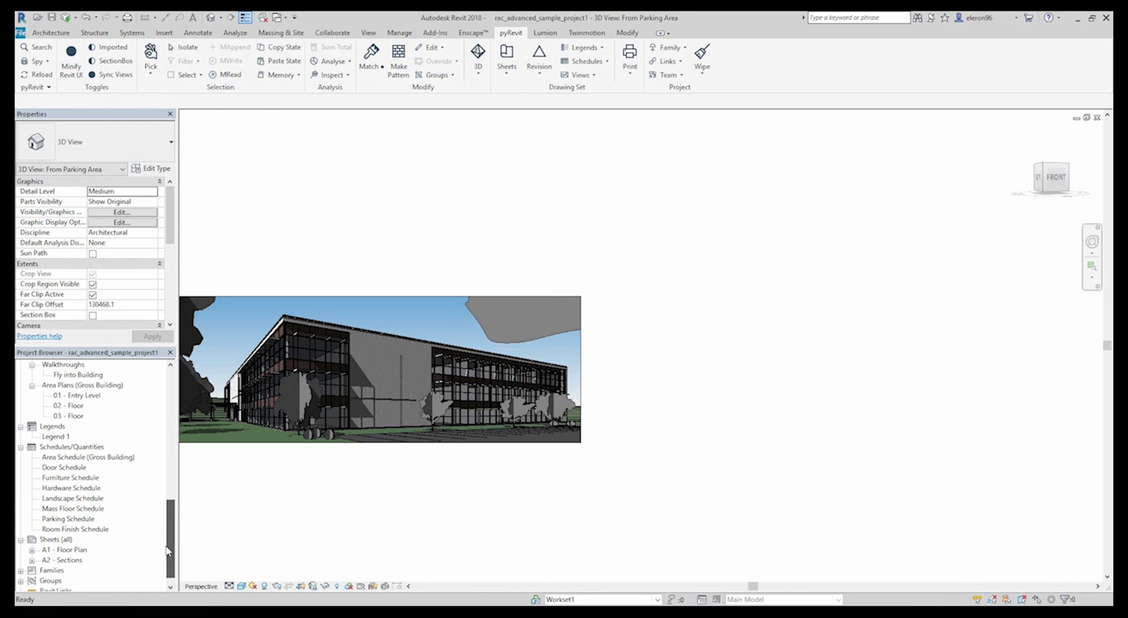
scroll(25, 546, "down", 2)
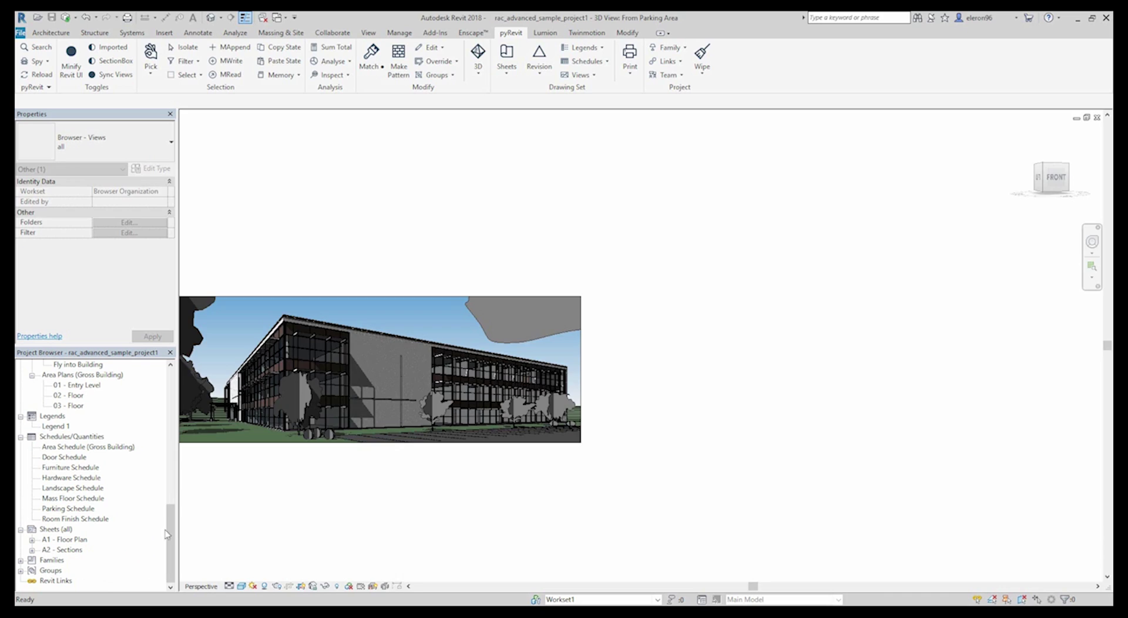
scroll(321, 260, "up", 5)
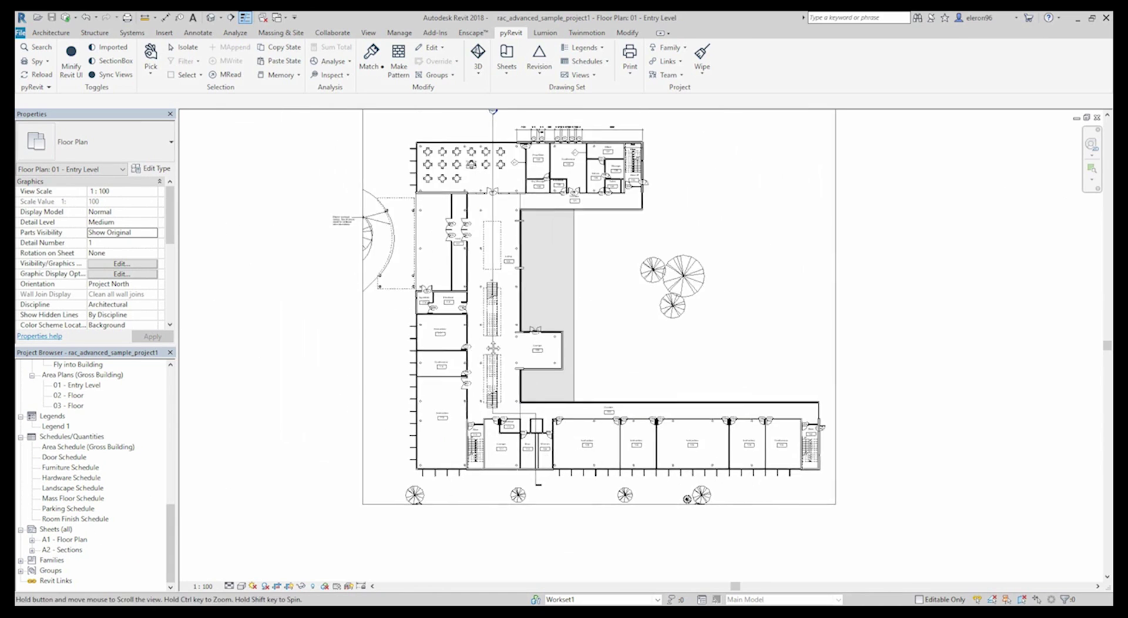
Browse pyRevit's sheet tools list, then its legend tools list.
left_click(506, 60)
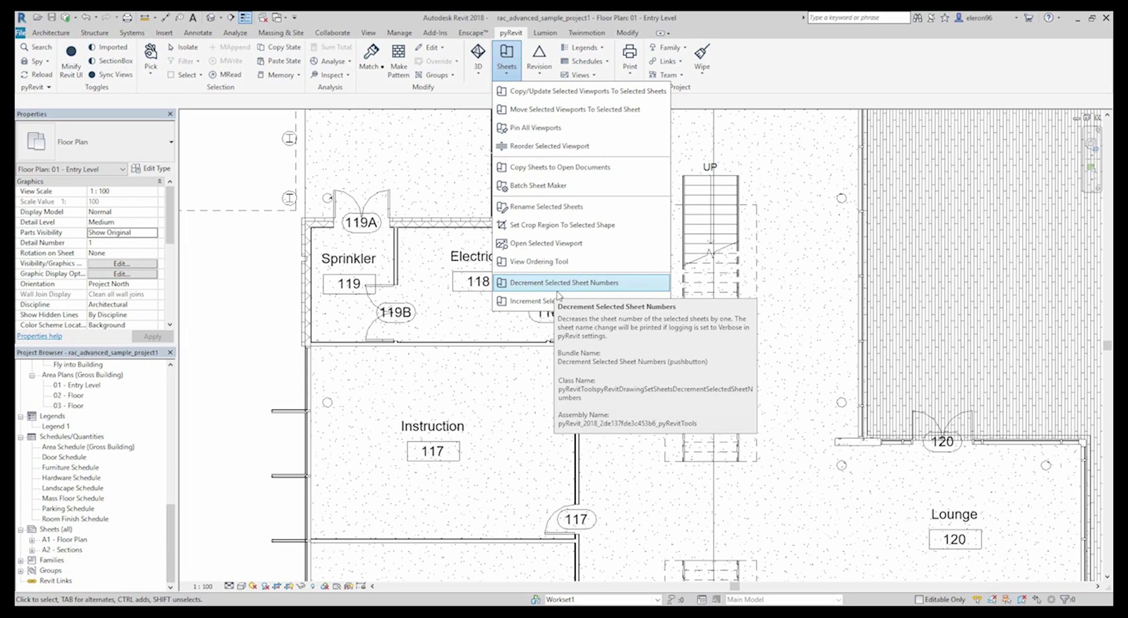
left_click(350, 254)
left_click(581, 48)
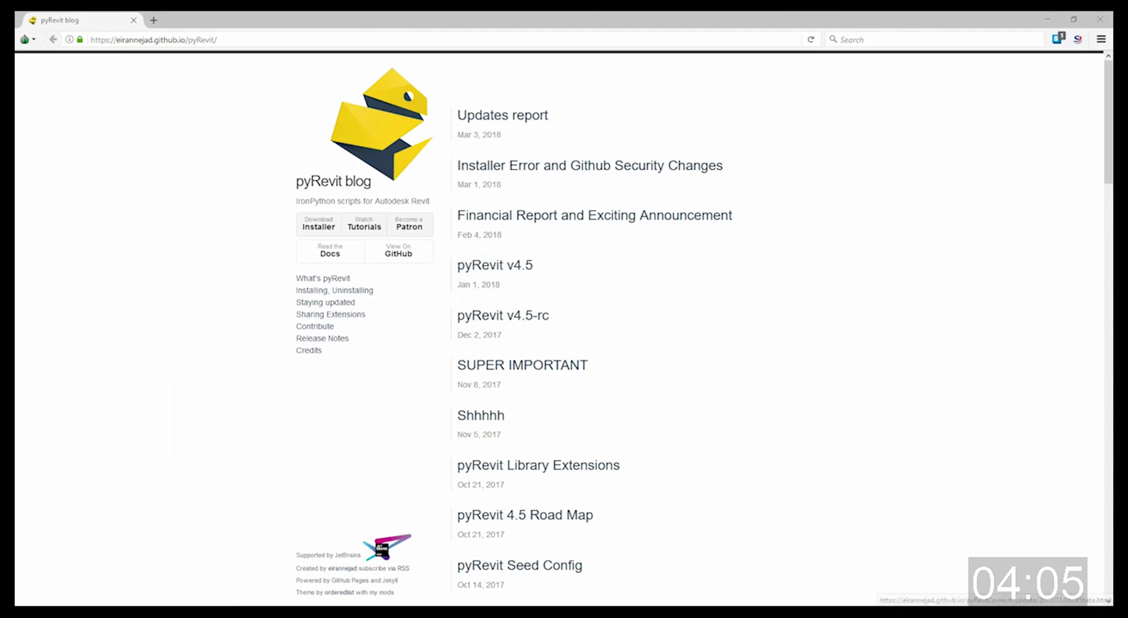
Bring the pyRevit blog's list of posts into view in the browser.
left_click(473, 445)
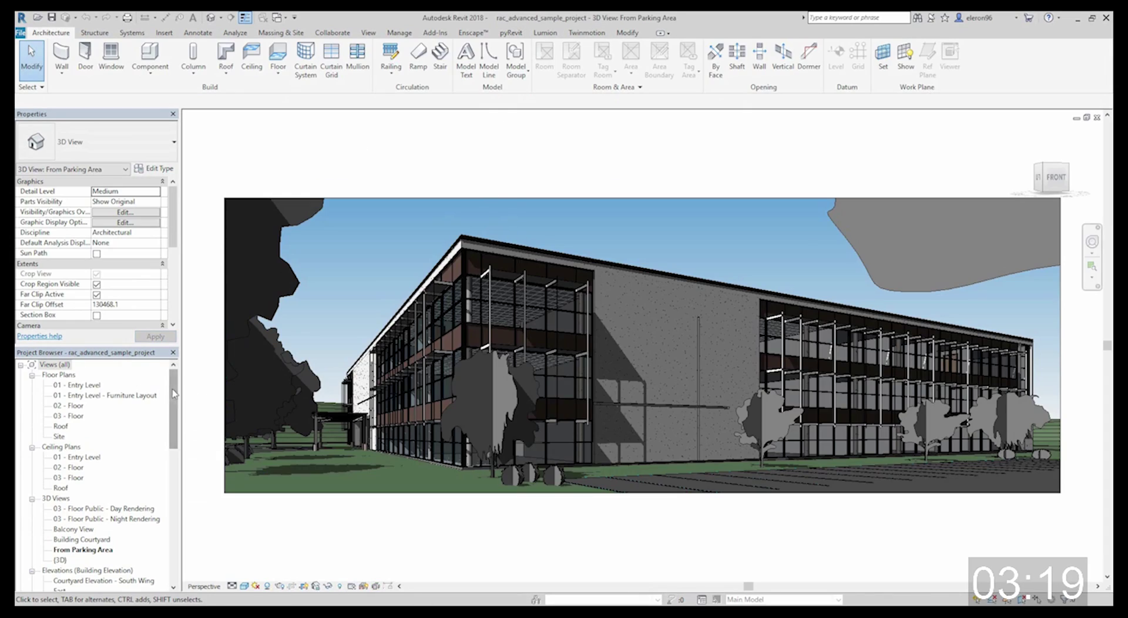
Open the 01 - Entry Level floor plan and select the wall beside the Electrical room.
double_click(77, 385)
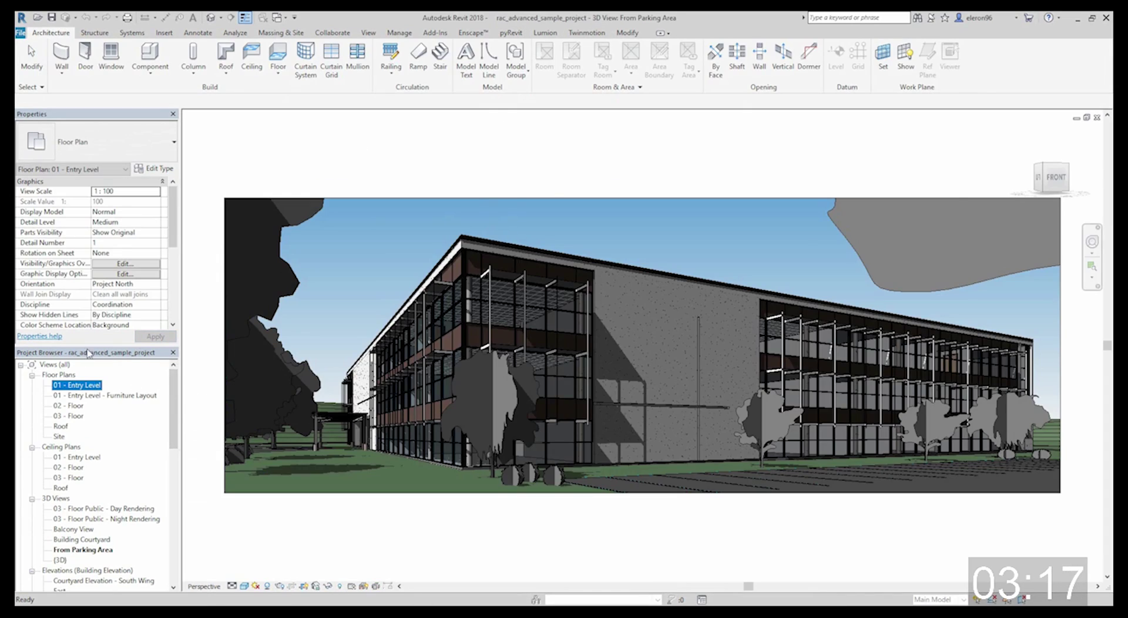
scroll(450, 361, "up", 5)
scroll(450, 361, "up", 2)
left_click(446, 360)
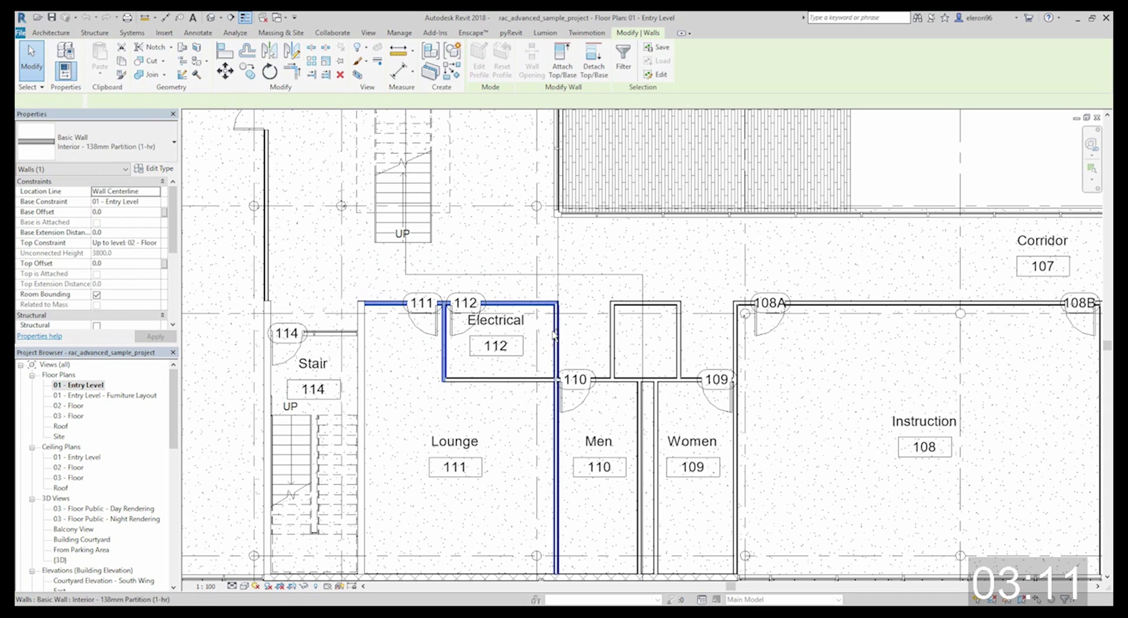